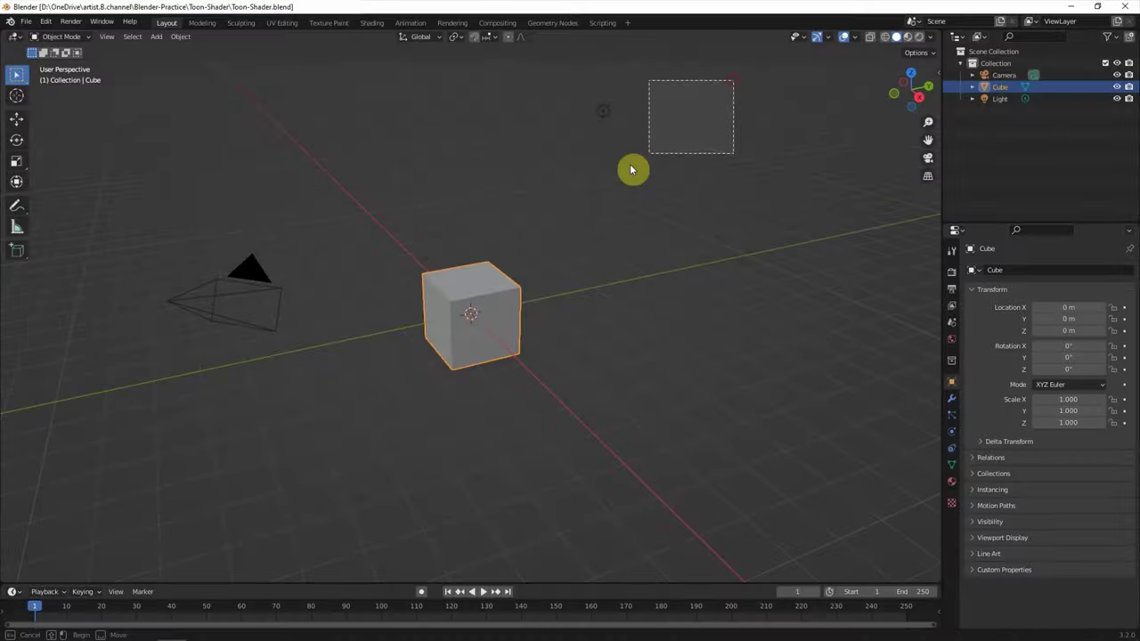
# Delete the default objects and add a Suzanne monkey head
pyautogui.press('a')
pyautogui.press('Delete')
pyautogui.click(157, 39)
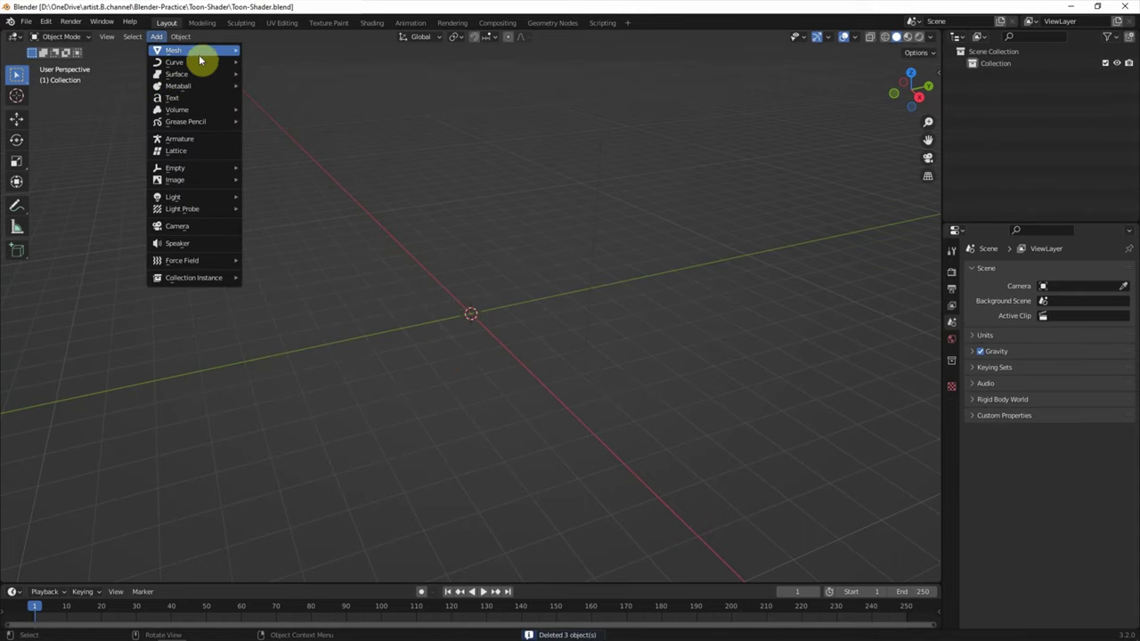
pyautogui.moveTo(174, 50)
pyautogui.click(318, 164)
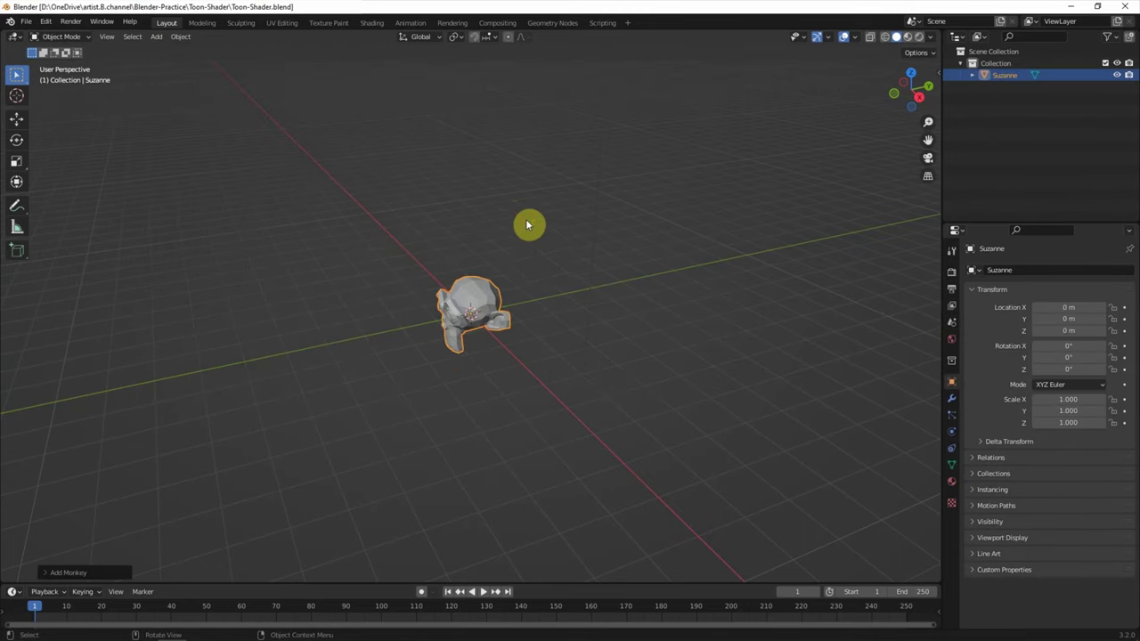
# Tilt Suzanne −34.3° on X and raise it upward
pyautogui.scroll(3, 700, 188)
pyautogui.press('KP_3')
pyautogui.press('r')
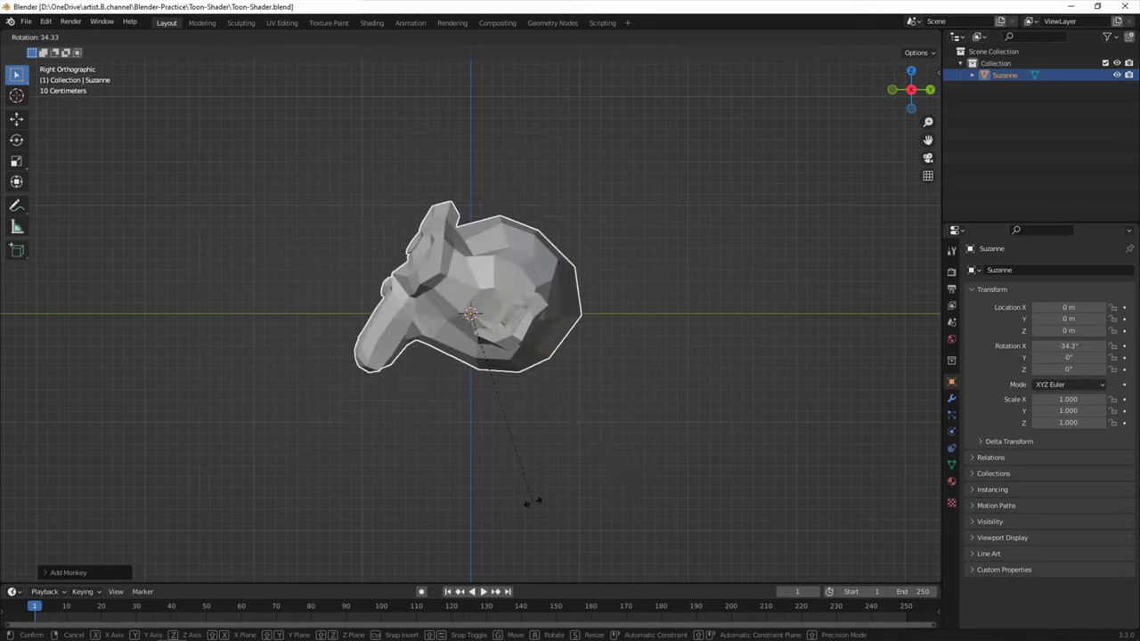
pyautogui.click(535, 507)
pyautogui.press('g')
pyautogui.click(450, 388)
pyautogui.moveTo(449, 388)
pyautogui.mouseDown(button='middle')
pyautogui.moveTo(437, 396)
pyautogui.moveTo(513, 393)
pyautogui.moveTo(633, 416)
pyautogui.mouseUp(button='middle')
# Add a level-2 Subdivision Surface modifier to Suzanne and shade it smooth
pyautogui.click(951, 398)
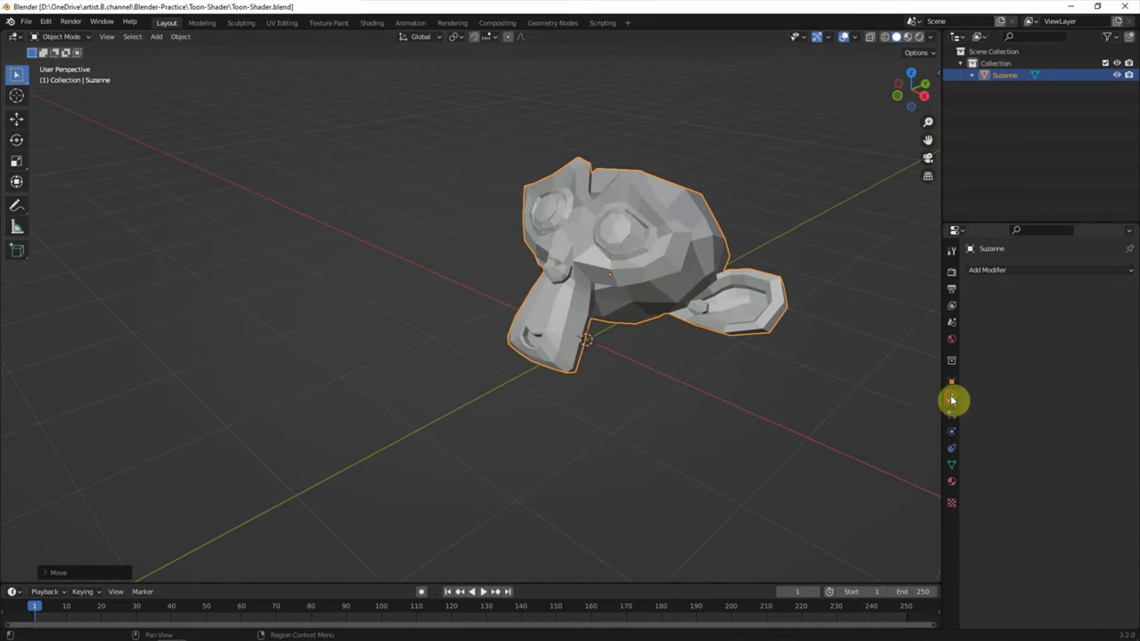
pyautogui.click(986, 271)
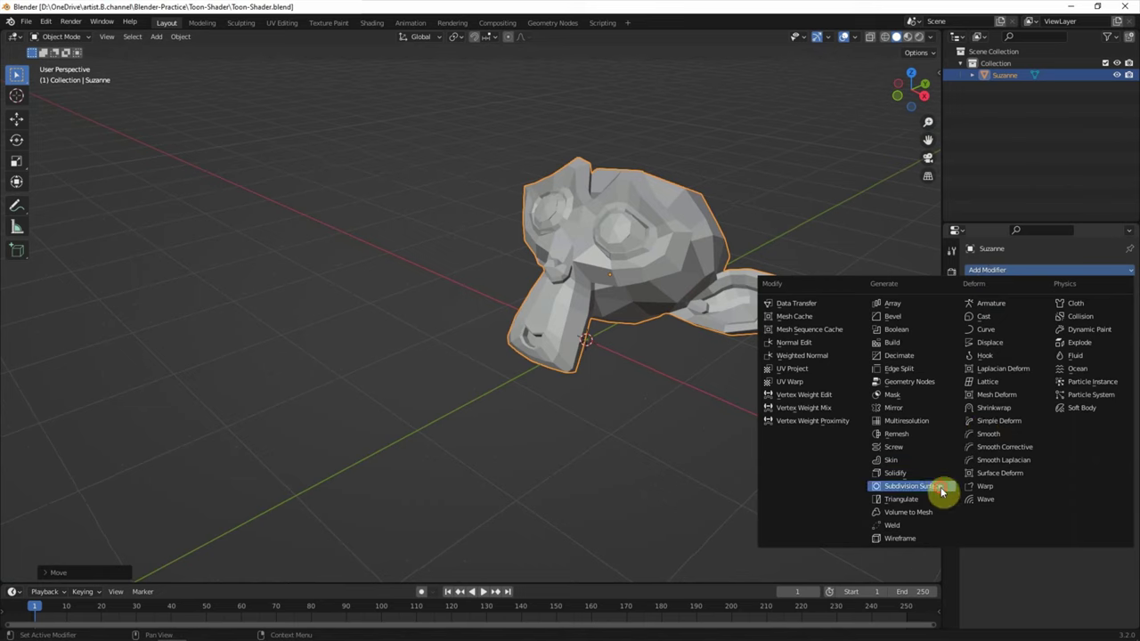
pyautogui.click(941, 489)
pyautogui.click(1116, 325)
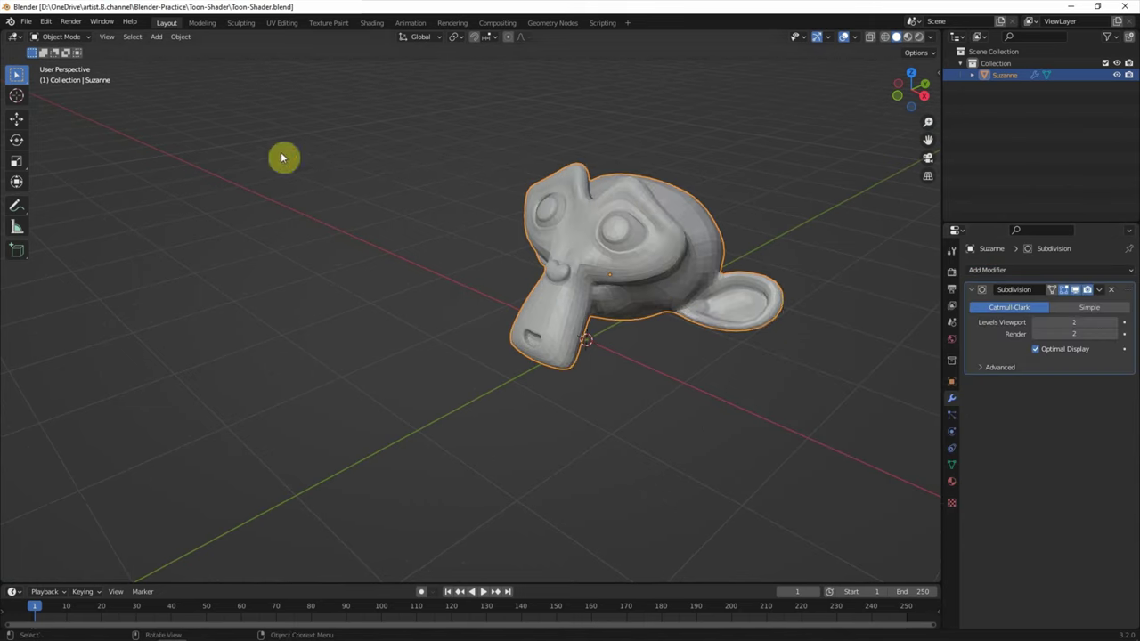
pyautogui.click(180, 36)
pyautogui.click(214, 285)
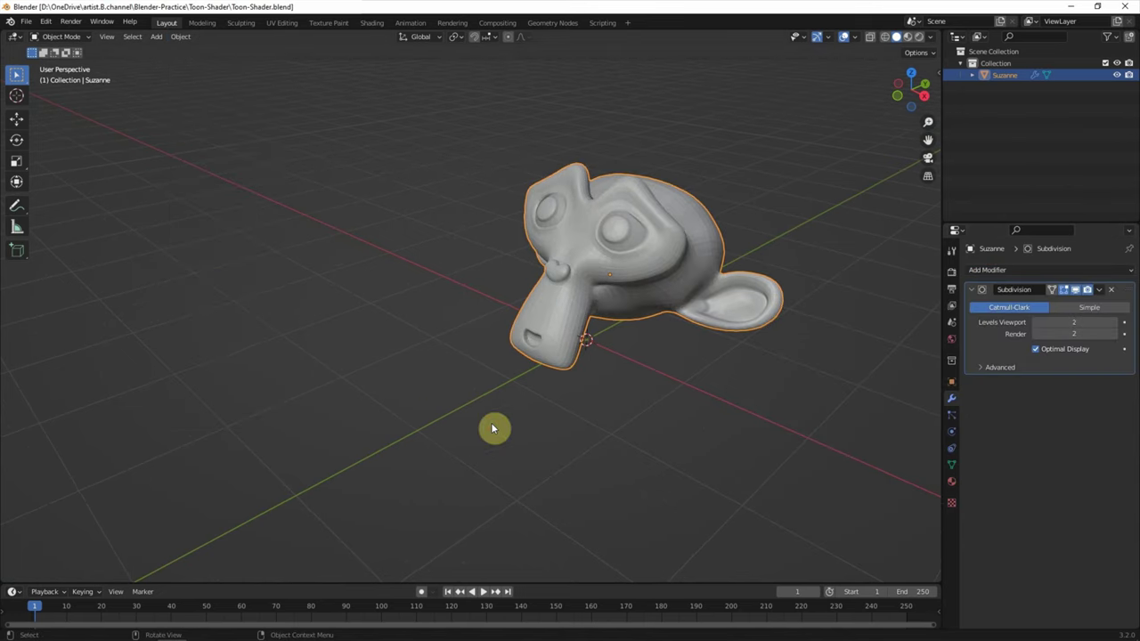
pyautogui.click(951, 271)
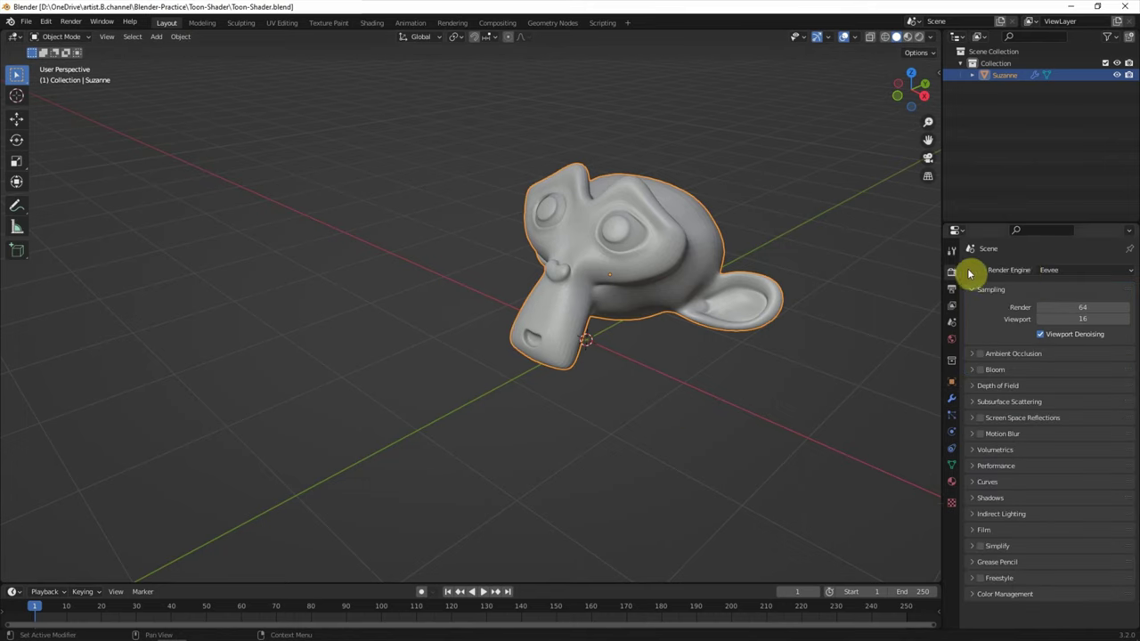
# Keep Eevee as the render engine and switch the viewport to Rendered shading
pyautogui.click(1069, 271)
pyautogui.click(1079, 285)
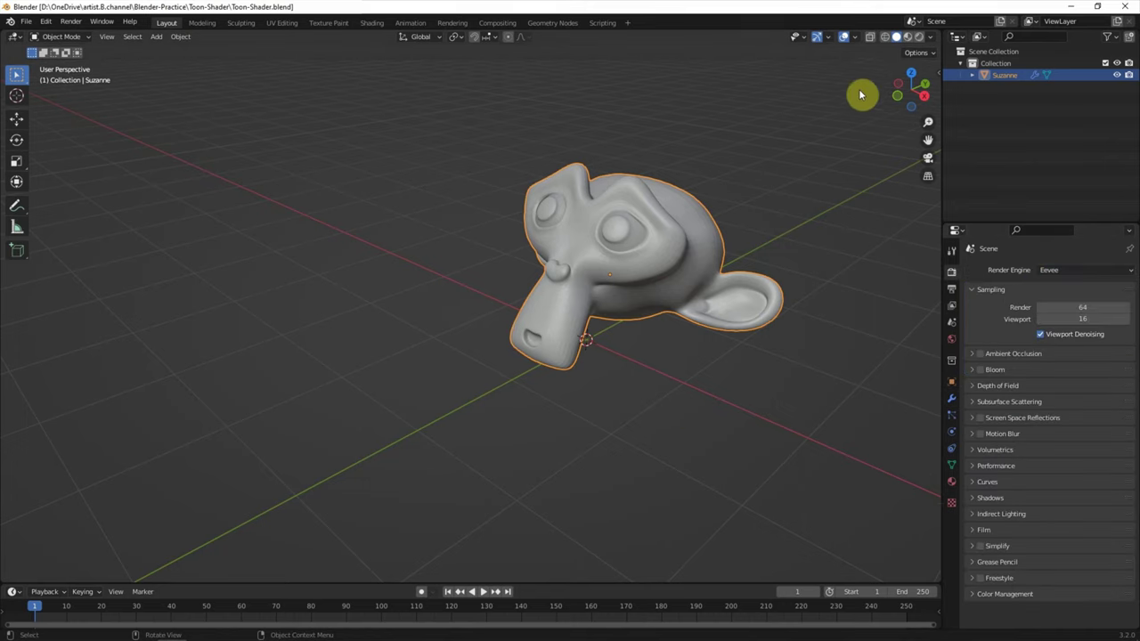
pyautogui.click(918, 37)
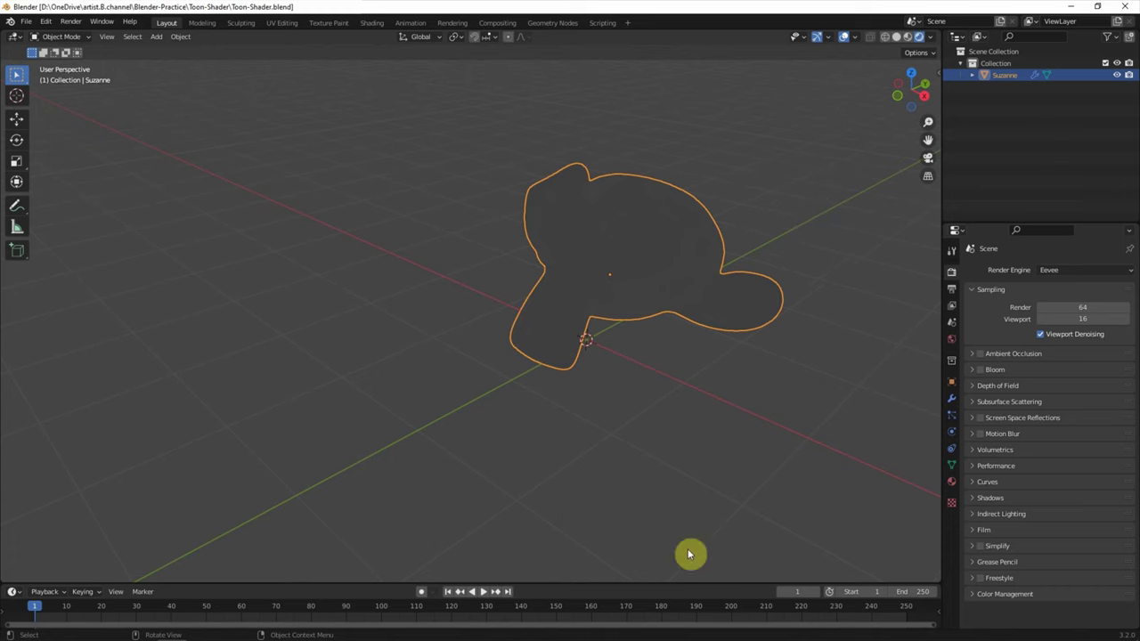
# Turn the enlarged timeline into a second 3D Viewport showing Suzanne's front view
pyautogui.moveTo(684, 583); pyautogui.dragTo(715, 330)
pyautogui.click(13, 340)
pyautogui.click(79, 395)
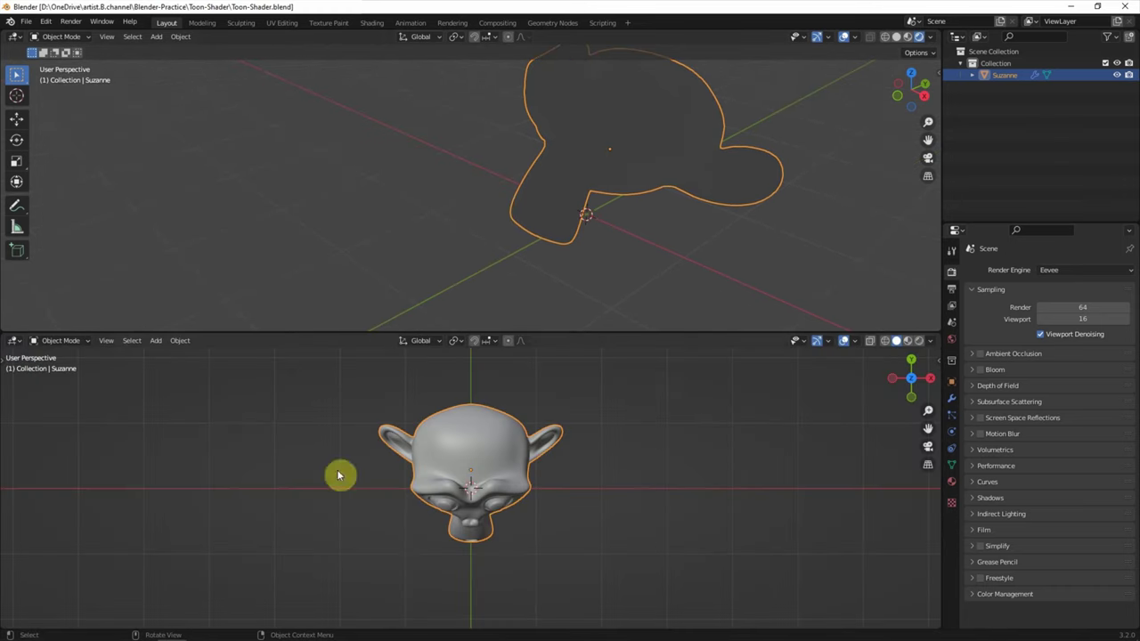
pyautogui.moveTo(758, 182); pyautogui.dragTo(718, 397, button='middle')
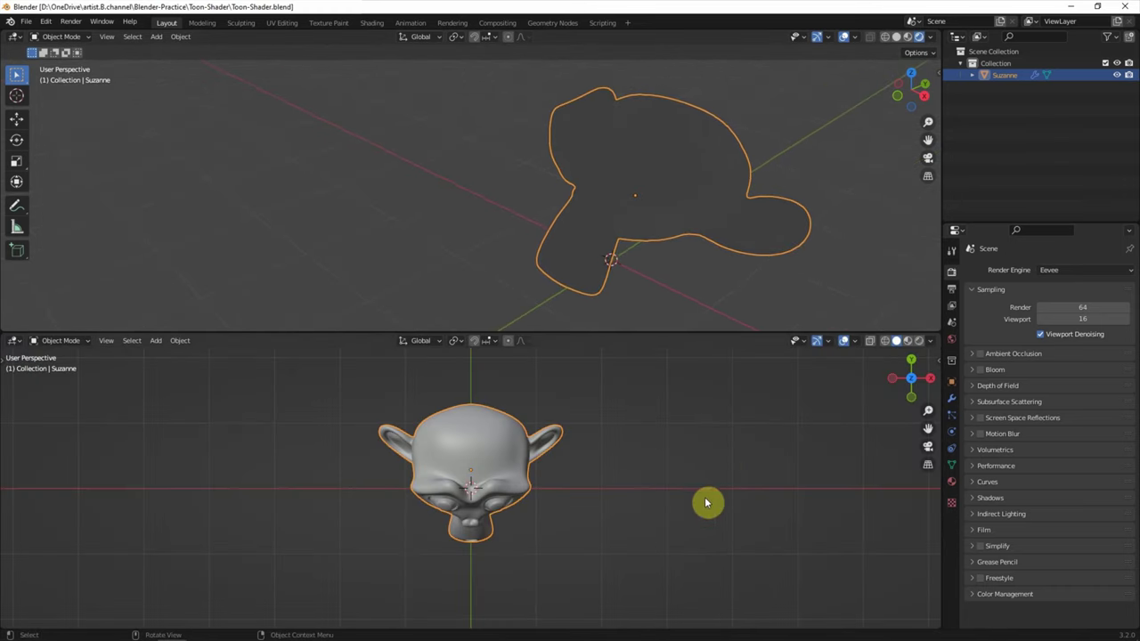
pyautogui.press('KP_1')
pyautogui.scroll(-3, 833, 453)
pyautogui.click(155, 340)
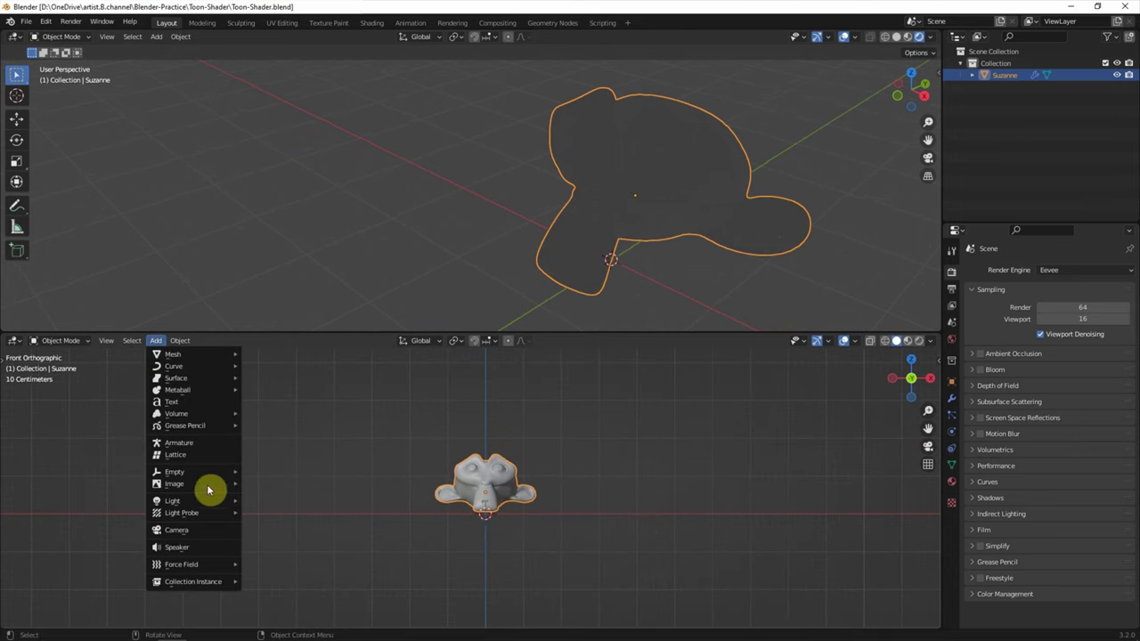
# Add an area light and move it up above Suzanne
pyautogui.click(267, 539)
pyautogui.press('g')
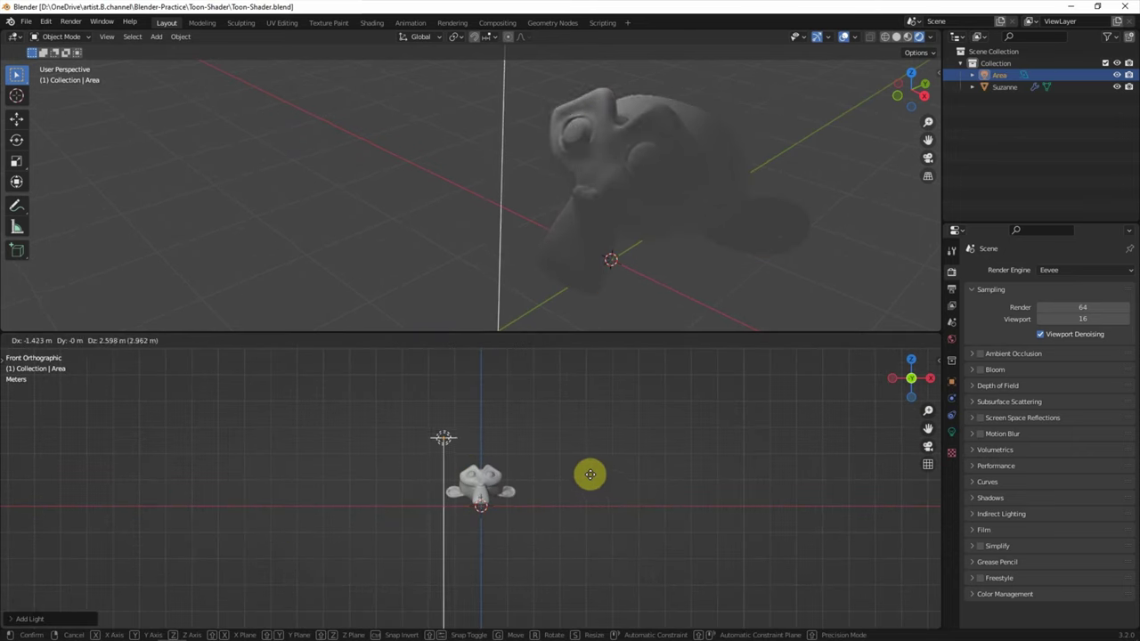
pyautogui.click(586, 424)
pyautogui.moveTo(888, 401)
pyautogui.mouseDown(button='middle')
pyautogui.moveTo(671, 448)
pyautogui.moveTo(639, 499)
pyautogui.moveTo(618, 493)
pyautogui.moveTo(636, 496)
pyautogui.mouseUp(button='middle')
# Set the area light's power to 250 W
pyautogui.click(951, 432)
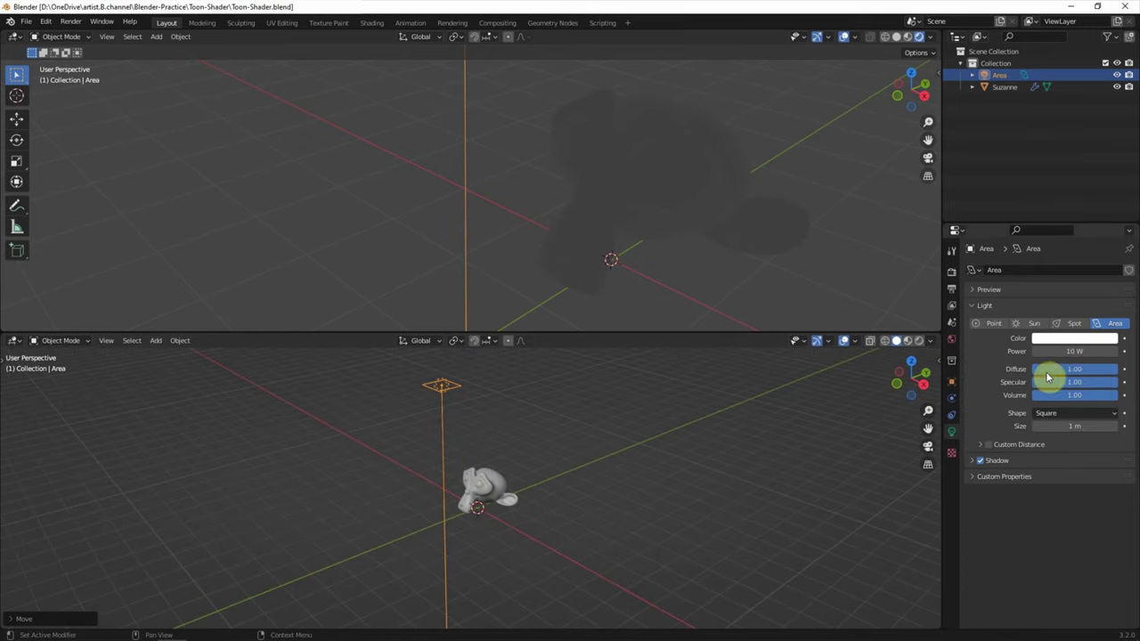
pyautogui.write('100')
pyautogui.press('Return')
pyautogui.moveTo(704, 267)
pyautogui.mouseDown(button='middle')
pyautogui.moveTo(742, 270)
pyautogui.moveTo(734, 256)
pyautogui.mouseUp(button='middle')
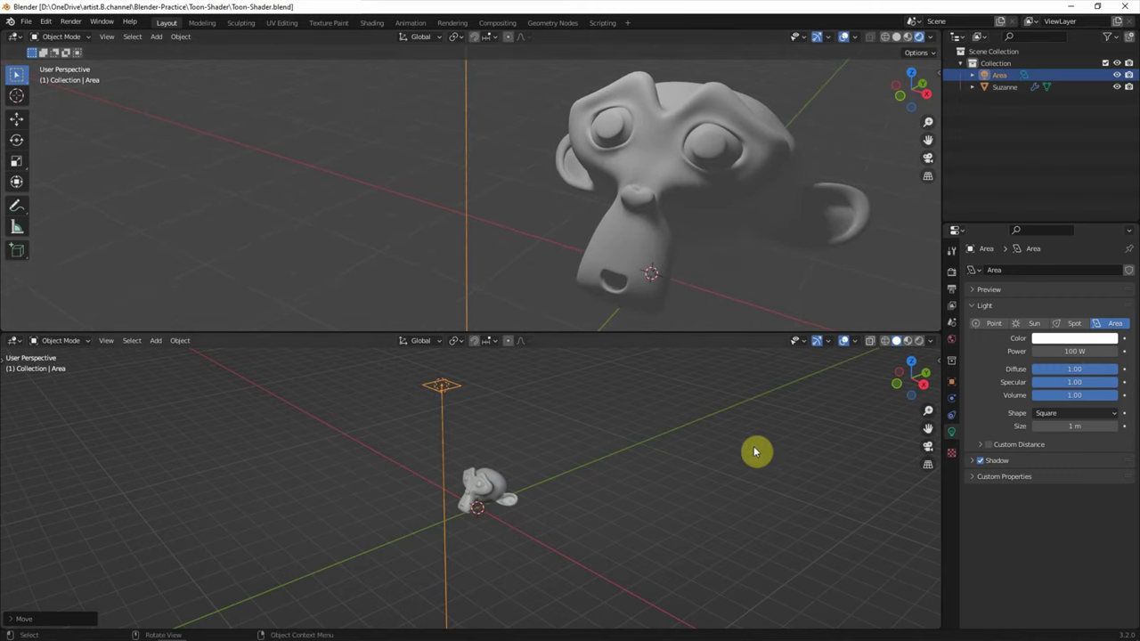
pyautogui.click(1052, 352)
pyautogui.write('0')
pyautogui.press('Return')
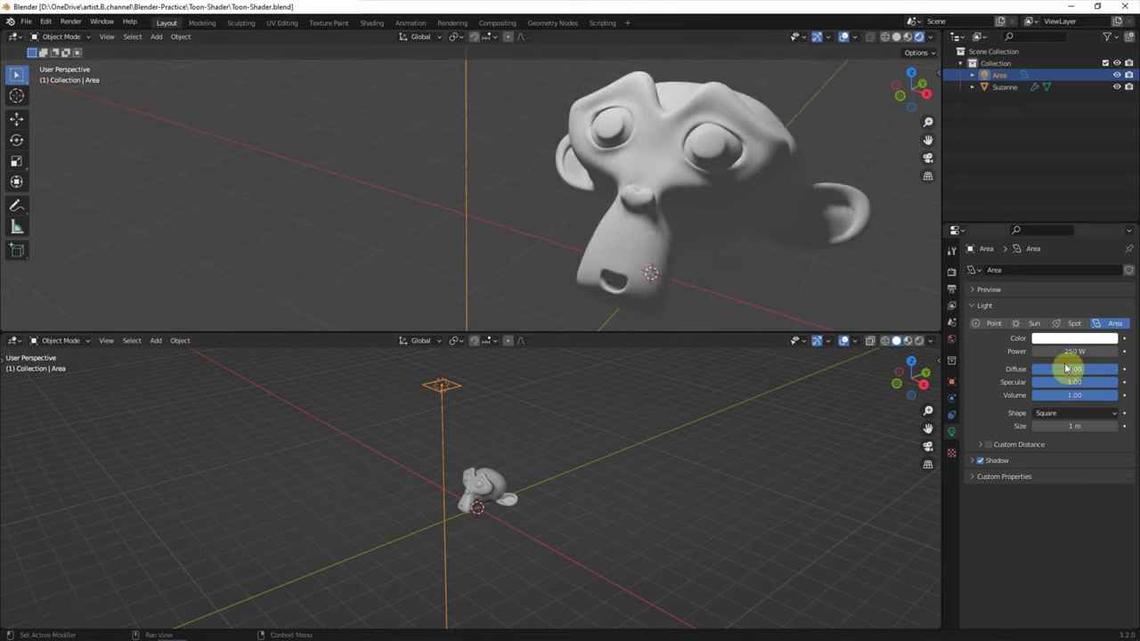
pyautogui.click(16, 340)
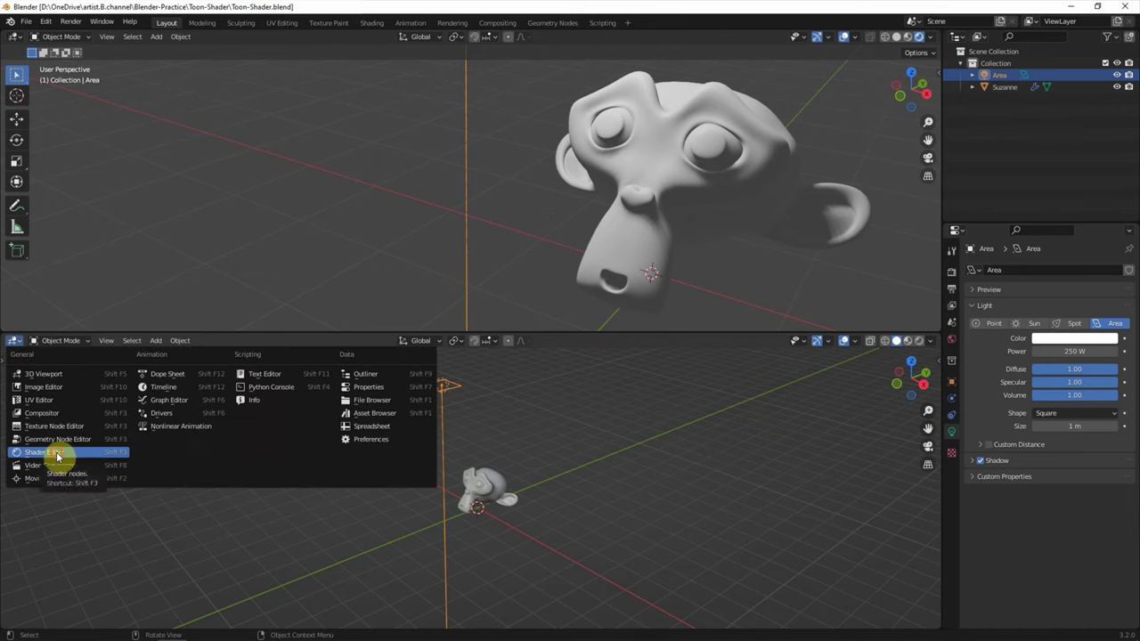
# In the Shader Editor, create a new material for Suzanne named toon-shader-01
pyautogui.click(55, 453)
pyautogui.click(614, 251)
pyautogui.click(490, 339)
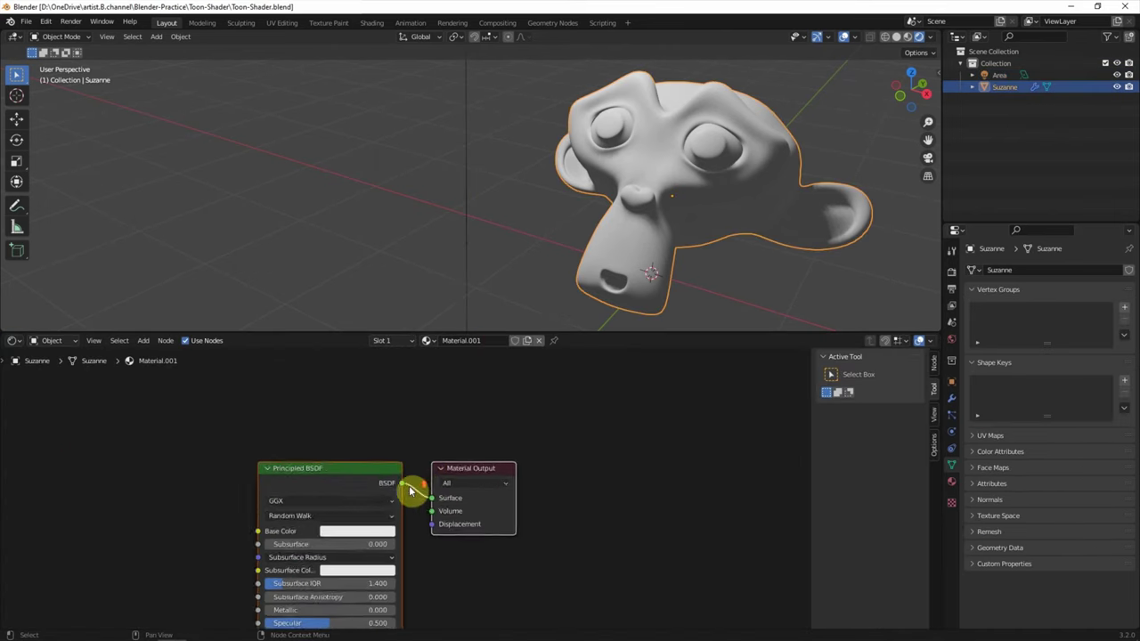
pyautogui.doubleClick(497, 340)
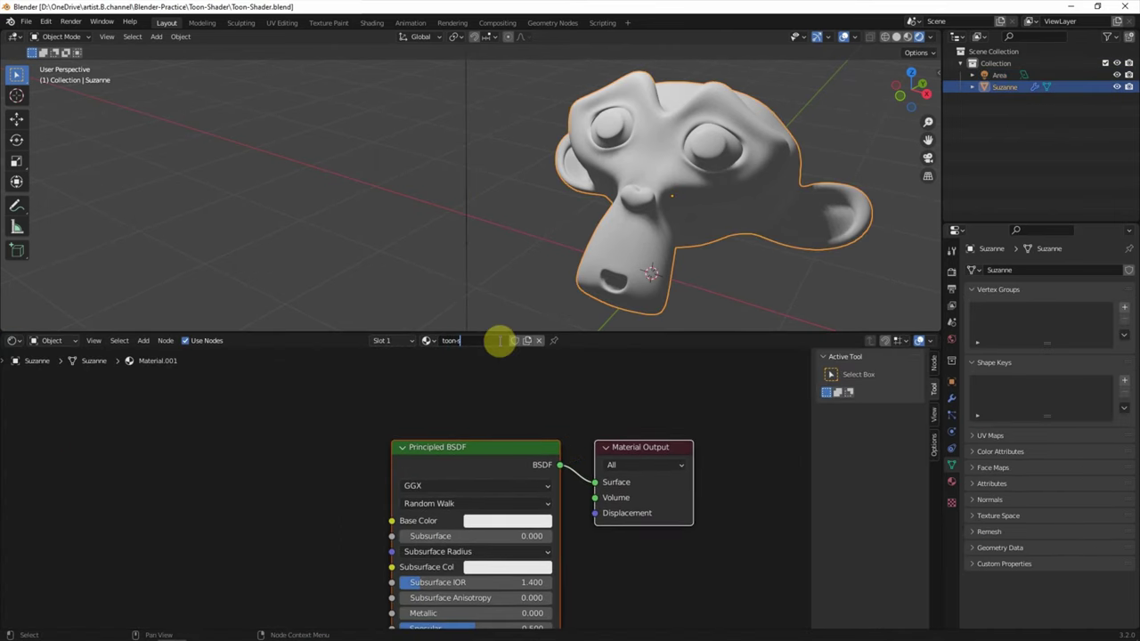
# Replace the Principled BSDF with ColorRamp and Shader to RGB nodes
pyautogui.click(519, 448)
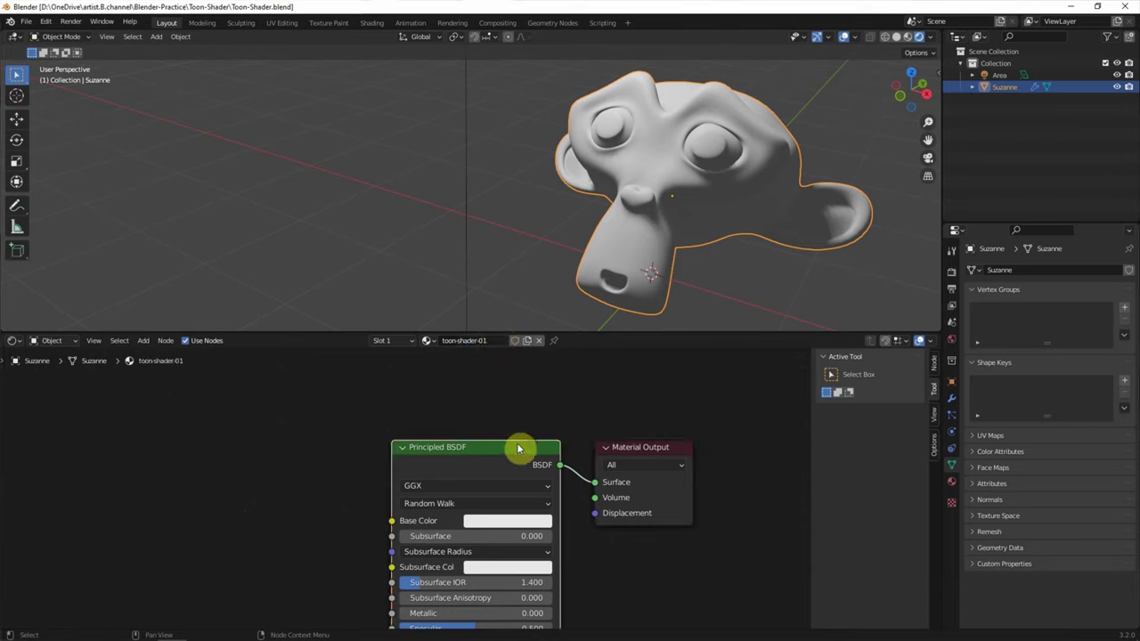
pyautogui.press('x')
pyautogui.hotkey('shift', 'a')
pyautogui.write('color ramp')
pyautogui.press('Return')
pyautogui.rightClick(154, 353)
pyautogui.click(146, 341)
pyautogui.write('shader')
pyautogui.press('Down')
pyautogui.press('Down')
pyautogui.press('Return')
# Add a Diffuse BSDF and chain it through Shader to RGB and ColorRamp into Surface
pyautogui.click(217, 415)
pyautogui.click(144, 340)
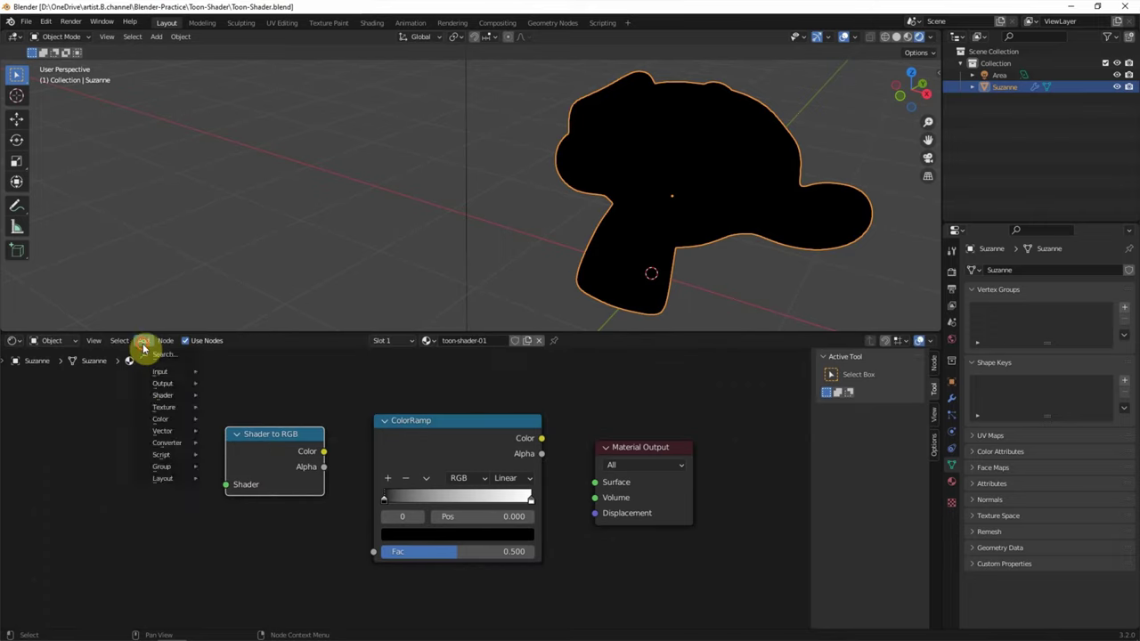
pyautogui.click(163, 354)
pyautogui.write('diffuse')
pyautogui.press('Return')
pyautogui.click(89, 392)
pyautogui.moveTo(163, 445); pyautogui.dragTo(225, 483)
pyautogui.moveTo(323, 451); pyautogui.dragTo(373, 551)
pyautogui.moveTo(541, 438); pyautogui.dragTo(594, 482)
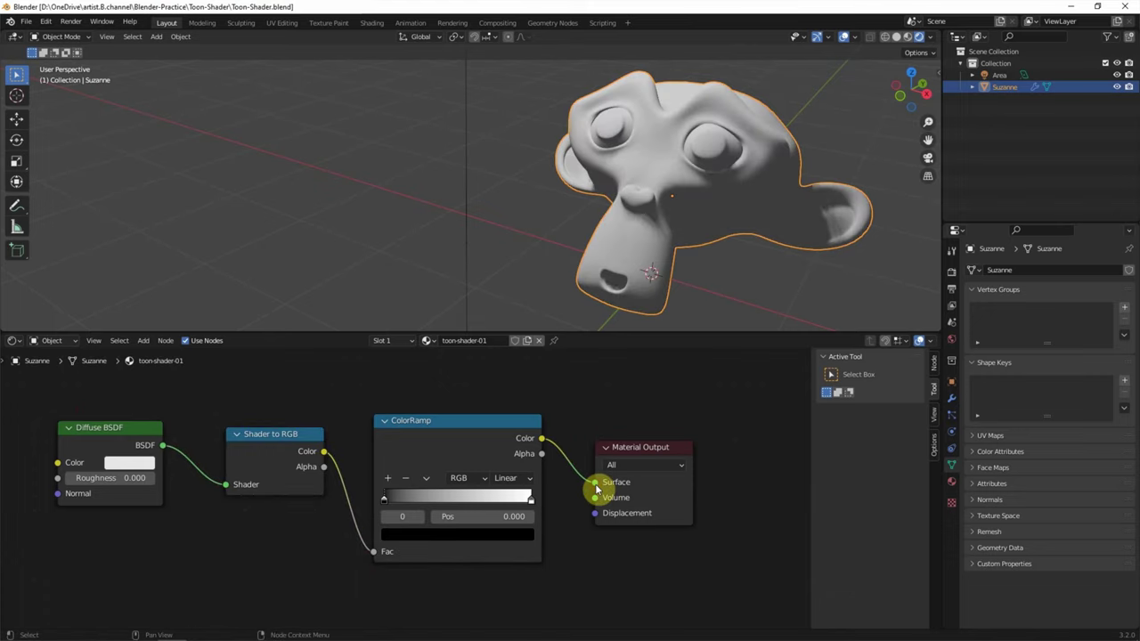
pyautogui.click(520, 478)
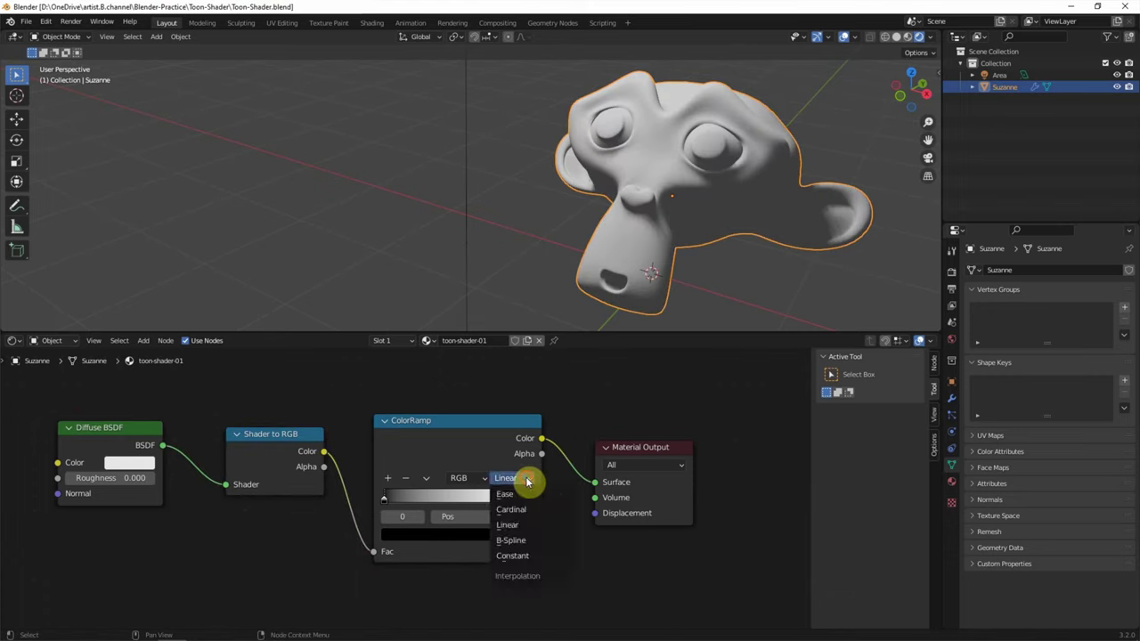
# Set the ColorRamp to Constant, move the white stop to 0.468, and colour the bands orange
pyautogui.click(547, 558)
pyautogui.moveTo(531, 504)
pyautogui.mouseDown()
pyautogui.moveTo(446, 504)
pyautogui.moveTo(472, 502)
pyautogui.mouseUp()
pyautogui.click(384, 497)
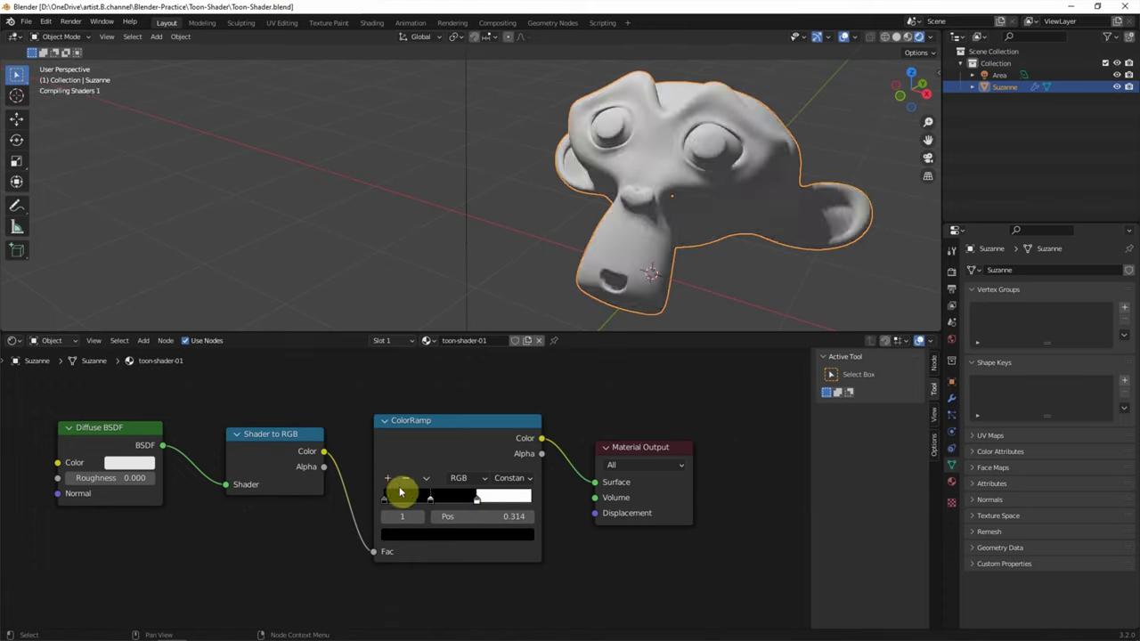
pyautogui.click(454, 534)
pyautogui.moveTo(454, 504); pyautogui.dragTo(472, 504)
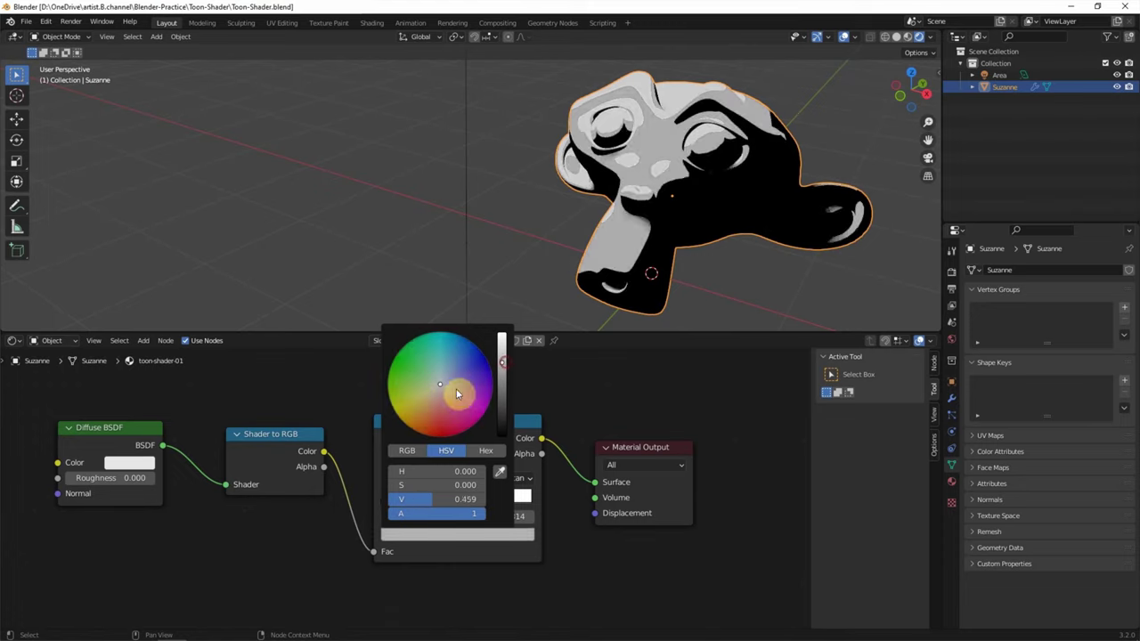
pyautogui.moveTo(484, 382); pyautogui.dragTo(416, 422)
pyautogui.moveTo(503, 365); pyautogui.dragTo(501, 355)
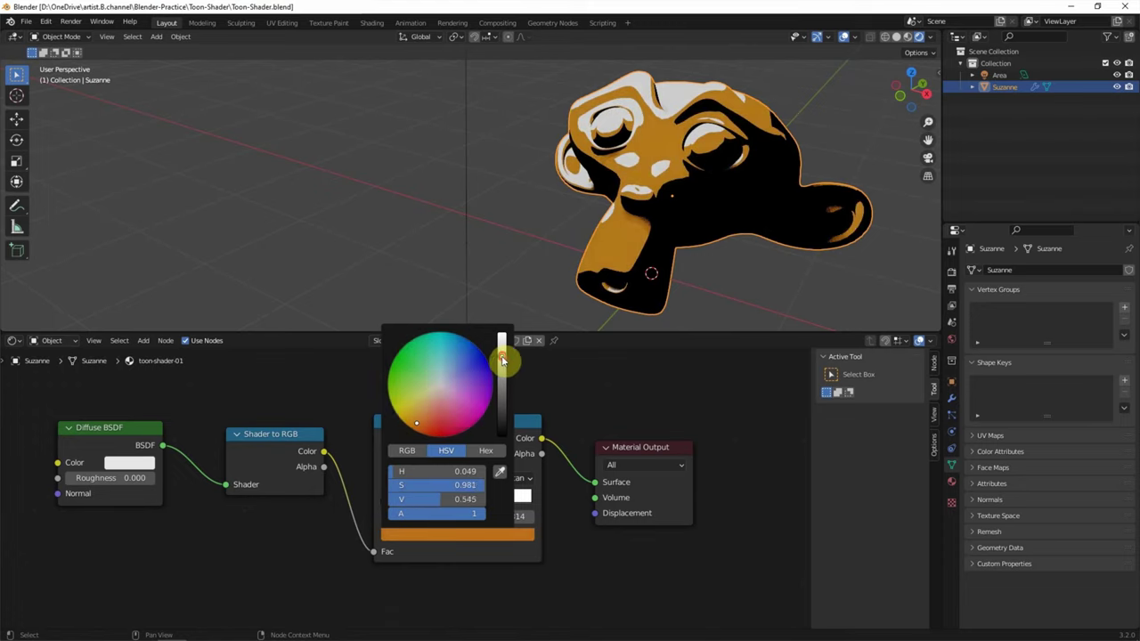
pyautogui.click(387, 505)
pyautogui.click(407, 537)
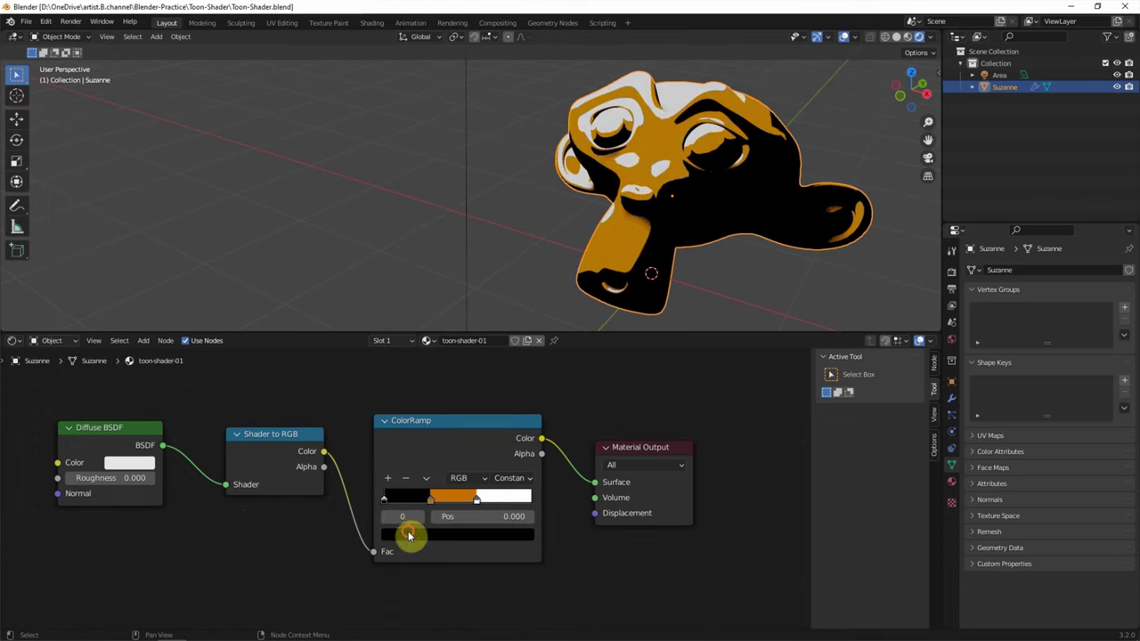
pyautogui.moveTo(500, 430)
pyautogui.mouseDown()
pyautogui.moveTo(502, 360)
pyautogui.moveTo(501, 397)
pyautogui.mouseUp()
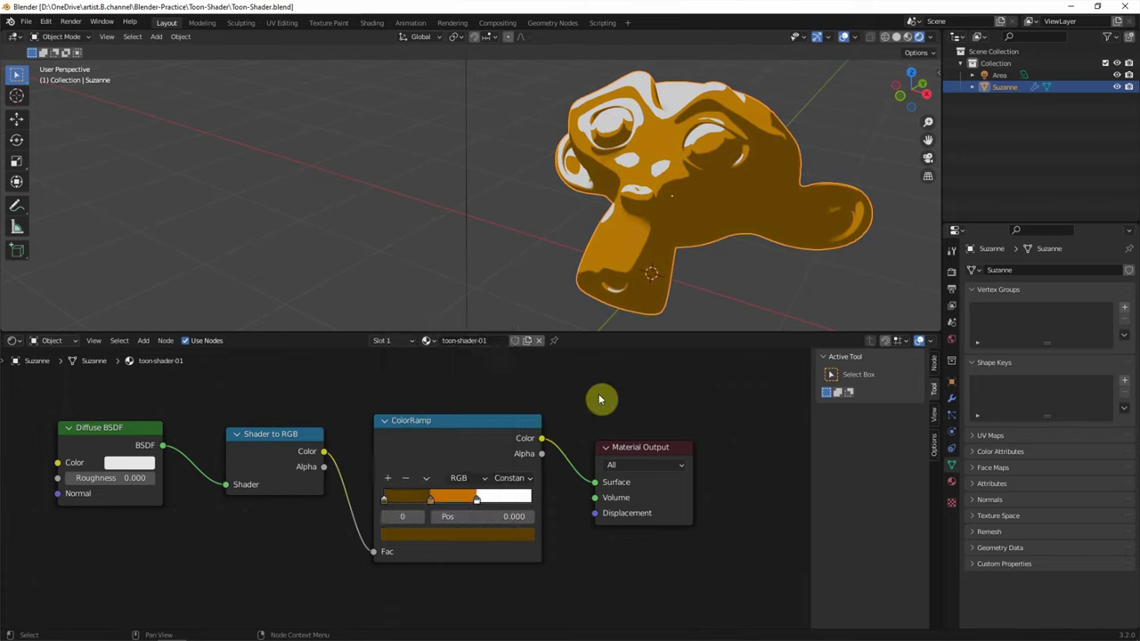
# Move the first stop to 0.141, make it dark blue, and deepen the orange band
pyautogui.moveTo(383, 498); pyautogui.dragTo(411, 506)
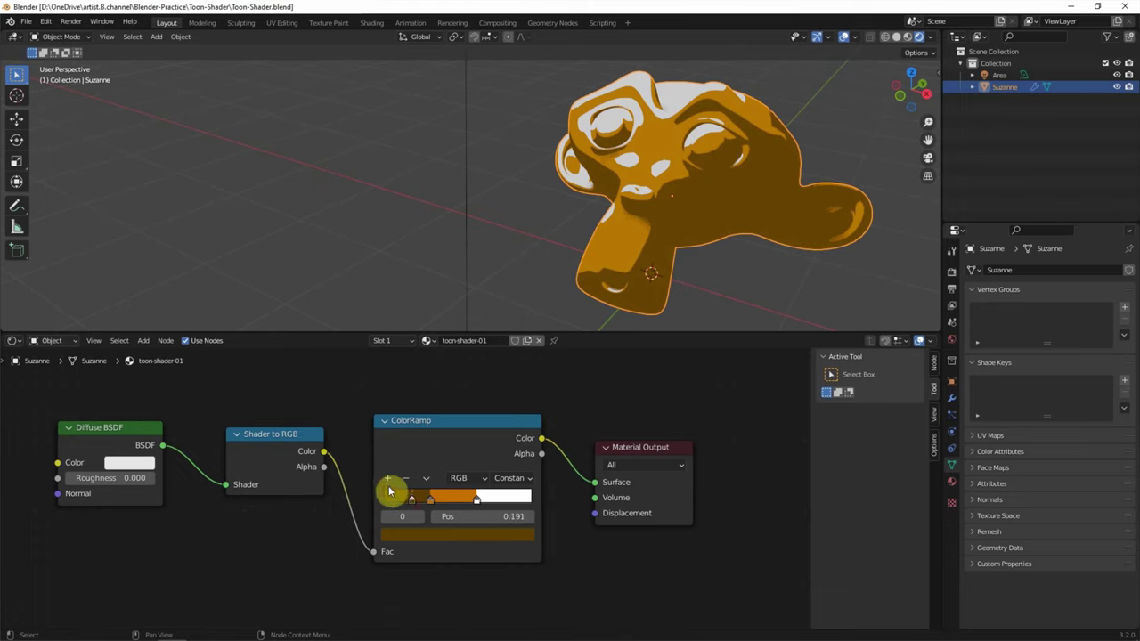
pyautogui.click(415, 534)
pyautogui.click(471, 341)
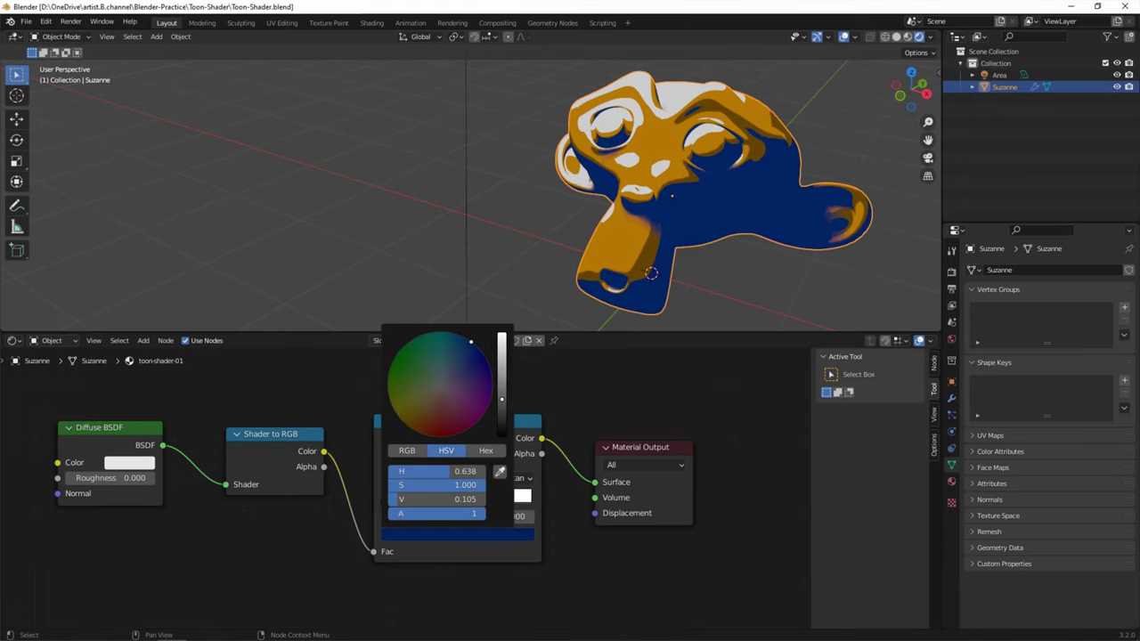
pyautogui.click(451, 549)
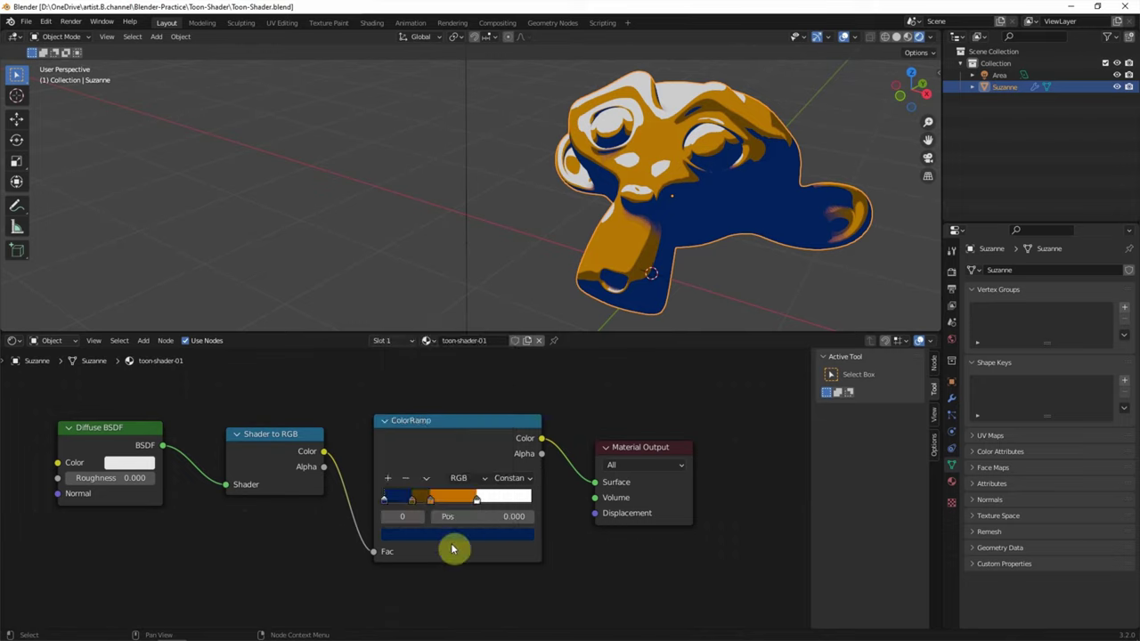
pyautogui.click(413, 501)
pyautogui.click(415, 535)
pyautogui.moveTo(500, 407); pyautogui.dragTo(501, 379)
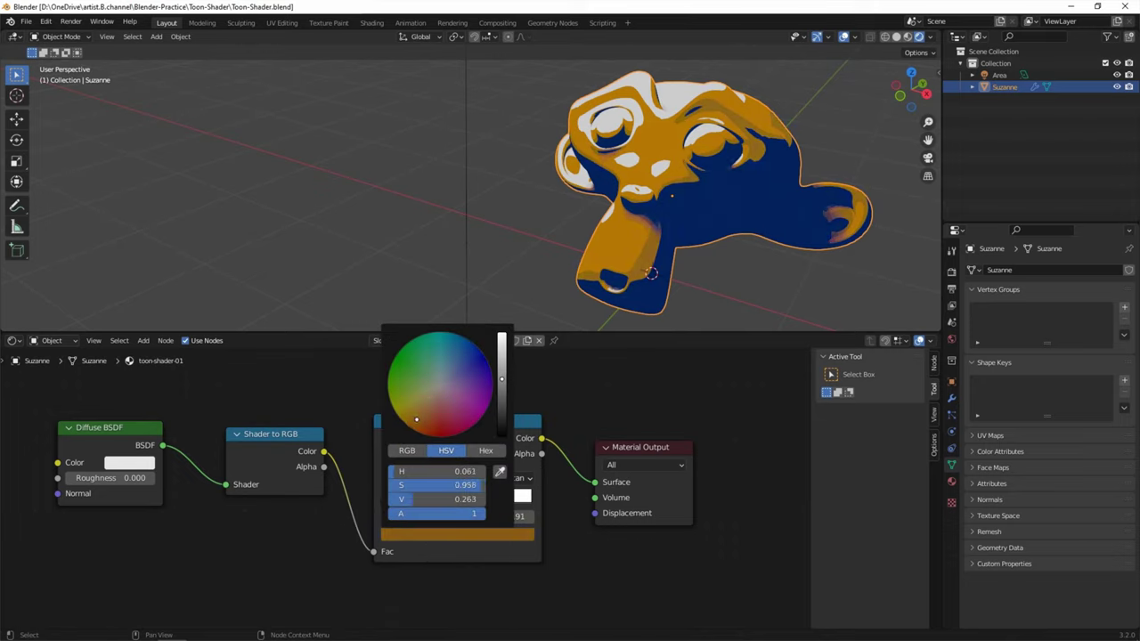
pyautogui.click(469, 561)
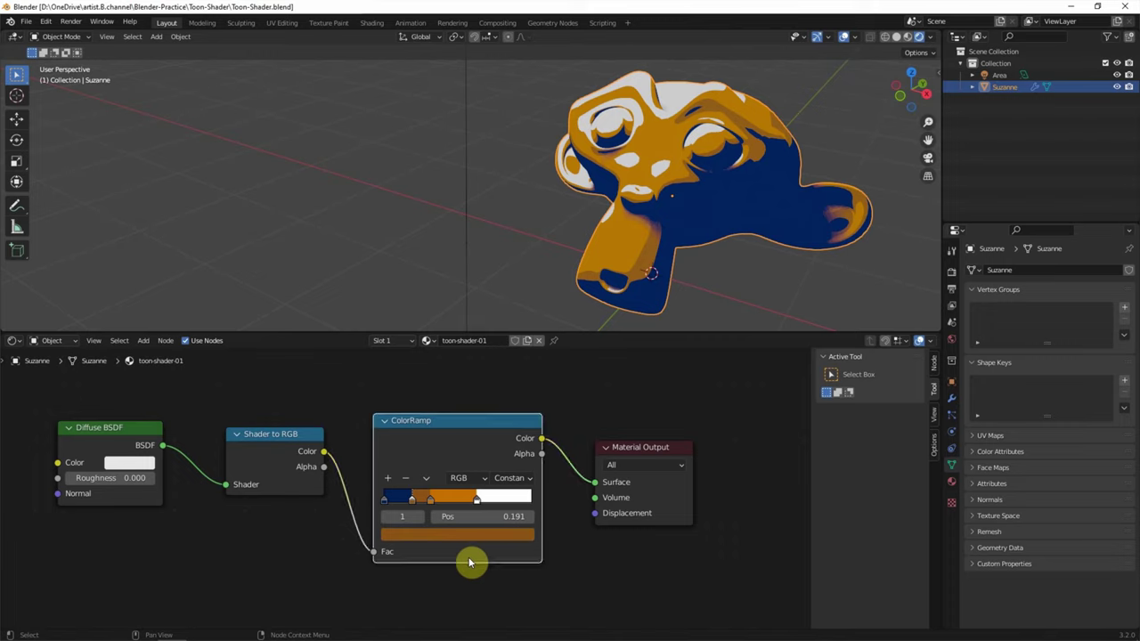
pyautogui.moveTo(429, 500); pyautogui.dragTo(488, 504)
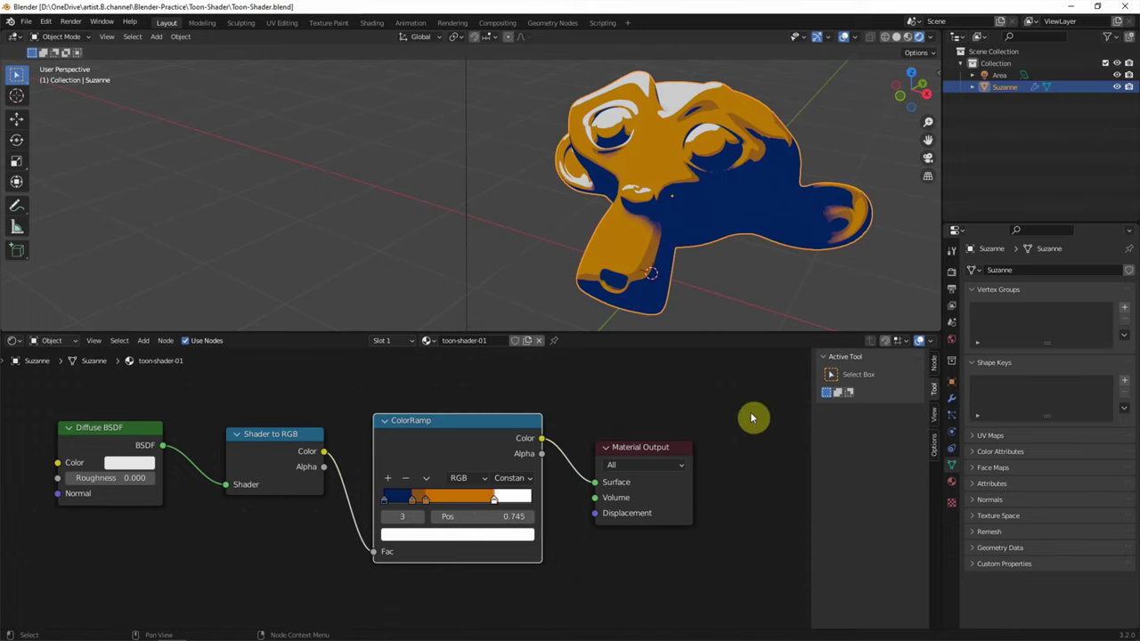
# Add a second material slot 'Outline' with black Emission and Backface Culling
pyautogui.click(951, 481)
pyautogui.click(1128, 271)
pyautogui.click(1013, 344)
pyautogui.doubleClick(1014, 344)
pyautogui.write('Outline')
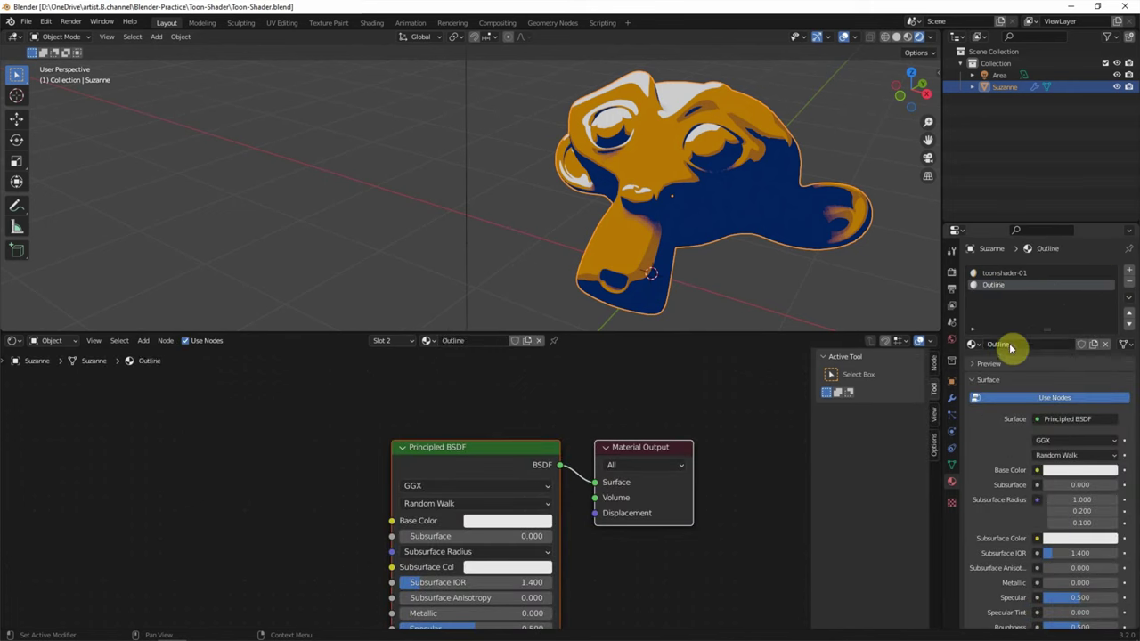
pyautogui.click(1067, 419)
pyautogui.click(988, 192)
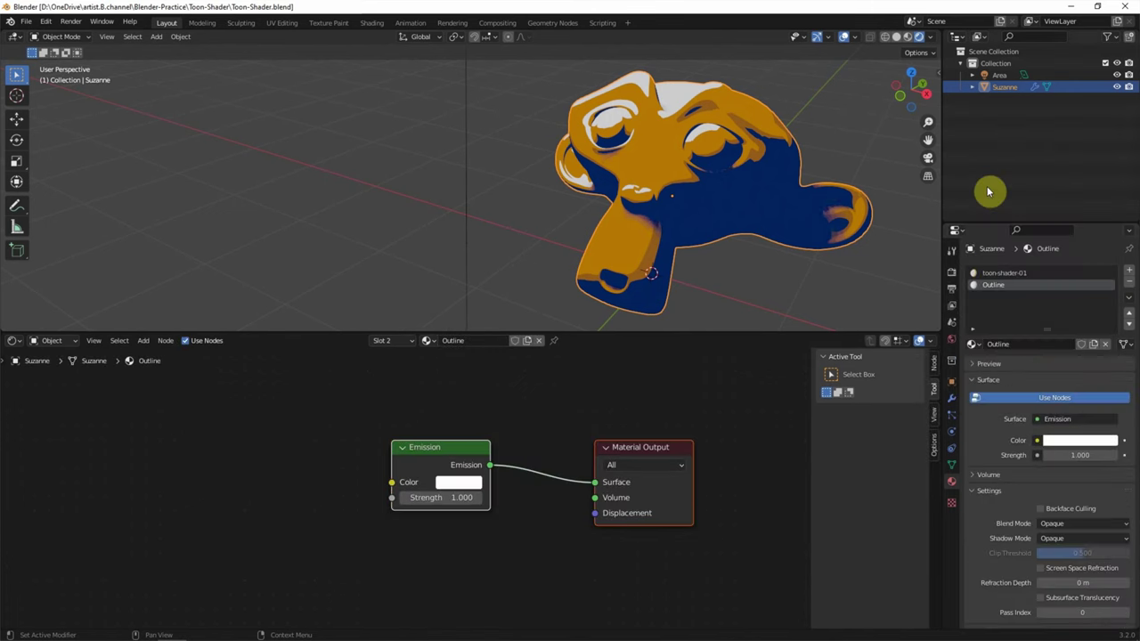
pyautogui.click(1068, 442)
pyautogui.moveTo(1109, 308); pyautogui.dragTo(1115, 364)
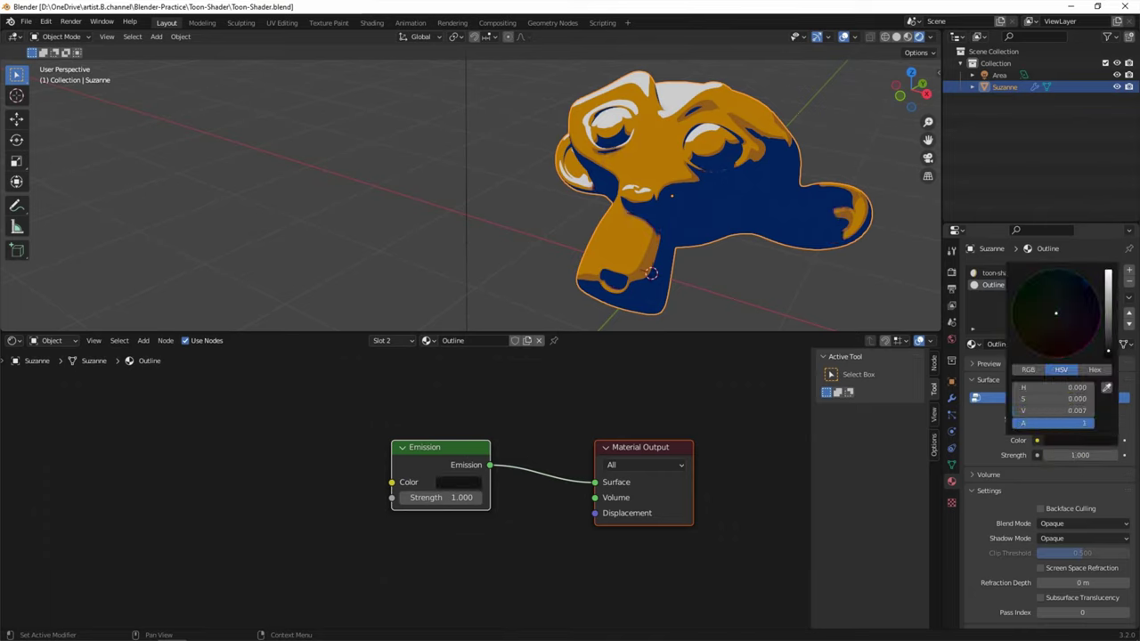
pyautogui.click(1060, 508)
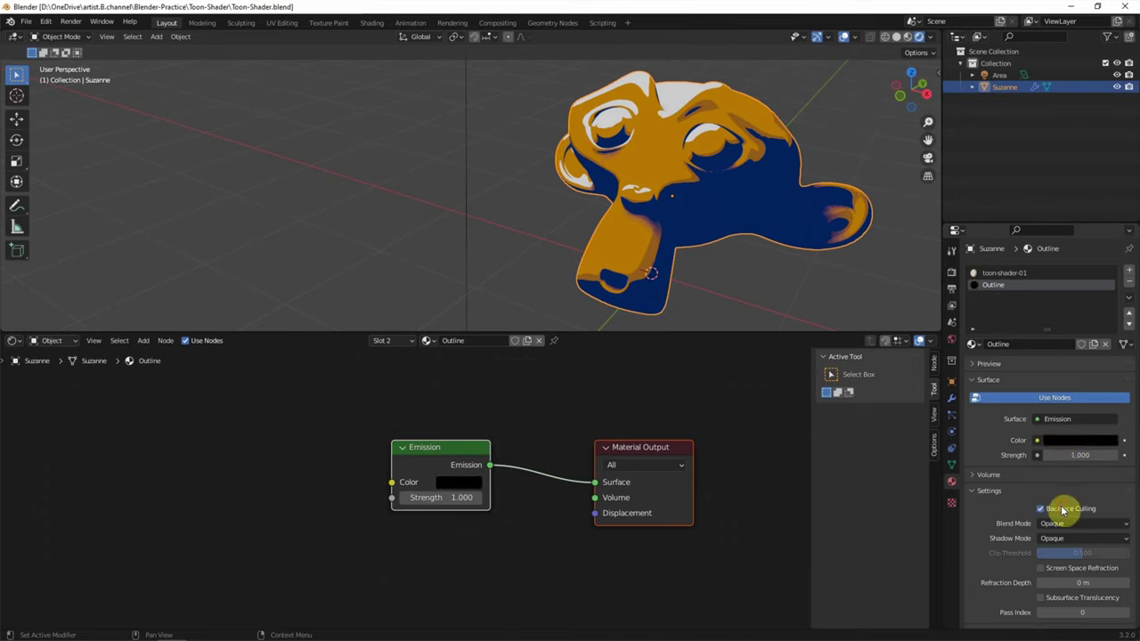
# Add a Solidify modifier using the Outline material, thickened to 0.02 m
pyautogui.click(951, 397)
pyautogui.click(986, 270)
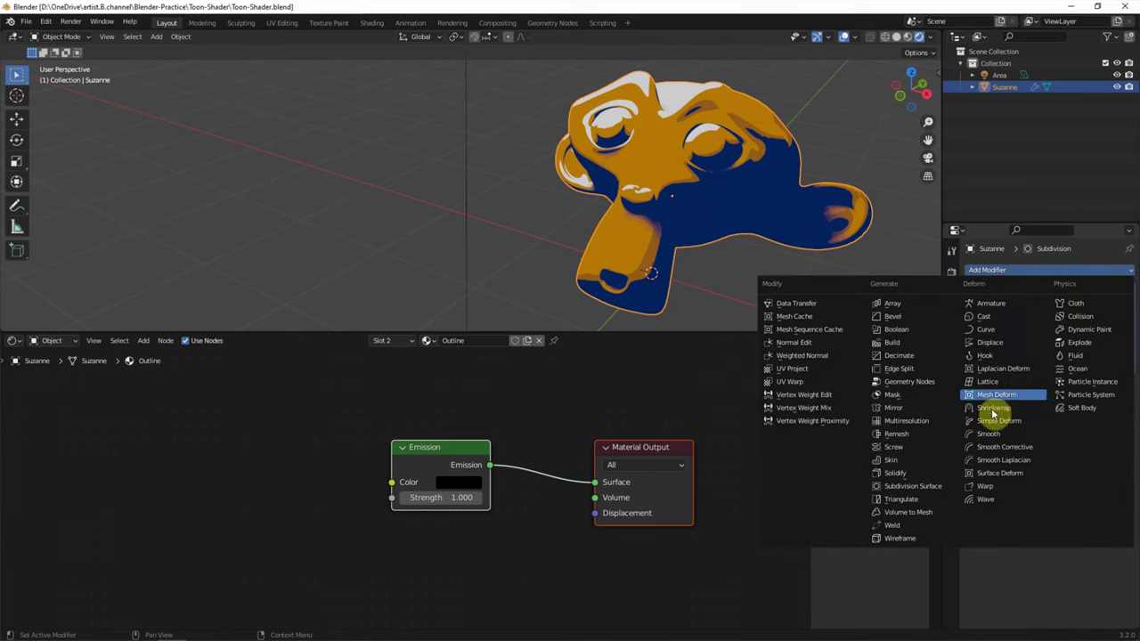
pyautogui.click(917, 476)
pyautogui.click(980, 528)
pyautogui.click(980, 577)
pyautogui.scroll(-1, 986, 570)
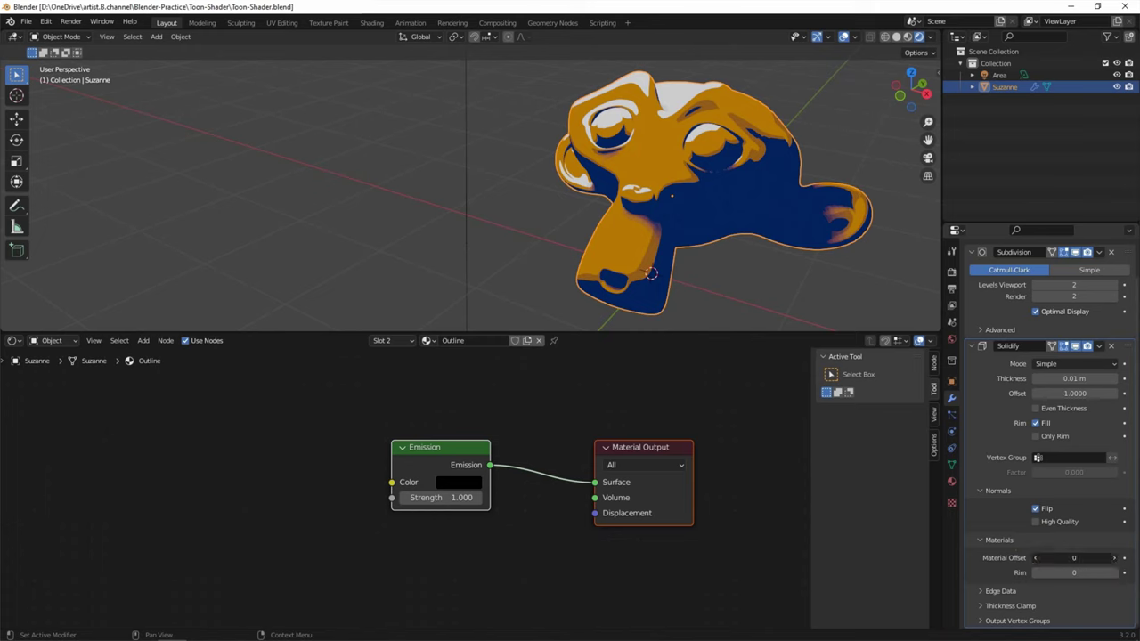
pyautogui.click(1116, 559)
pyautogui.moveTo(1081, 379)
pyautogui.mouseDown()
pyautogui.moveTo(1116, 381)
pyautogui.moveTo(1078, 379)
pyautogui.mouseUp()
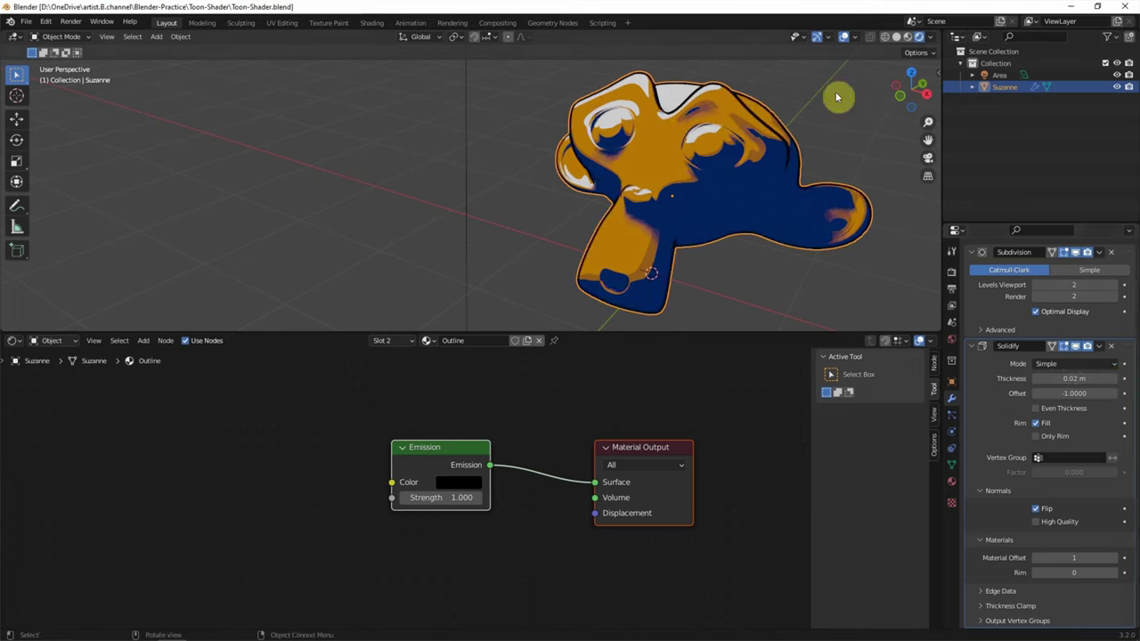
# Set the area light's size to 0 m
pyautogui.click(999, 75)
pyautogui.click(951, 433)
pyautogui.moveTo(1051, 425); pyautogui.dragTo(1023, 425)
pyautogui.click(971, 460)
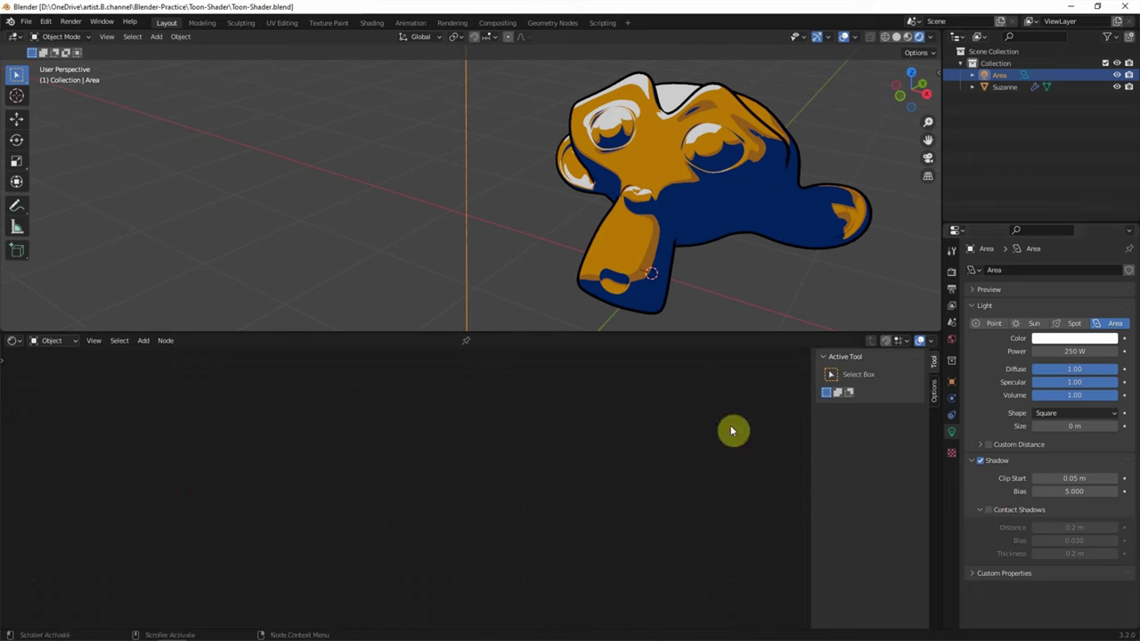
# Add a plane and scale it up into a large floor
pyautogui.click(157, 38)
pyautogui.click(269, 50)
pyautogui.press('s')
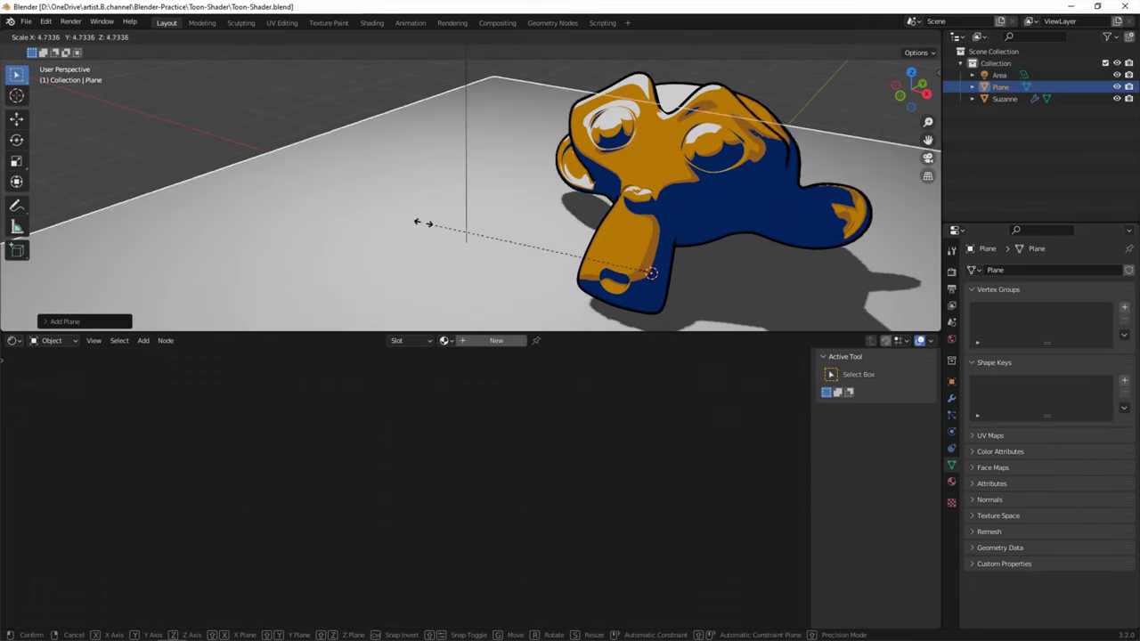
pyautogui.click(223, 165)
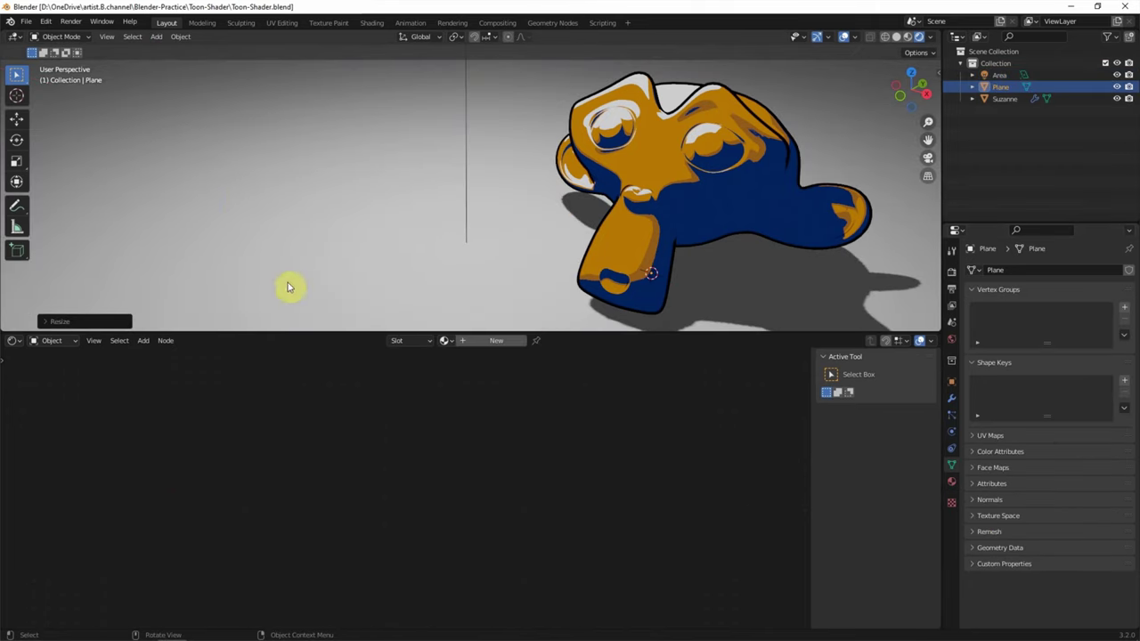
# Give the floor toon-shader-01, then make it a single-user copy named toon-shader-02
pyautogui.click(477, 346)
pyautogui.click(424, 341)
pyautogui.click(447, 381)
pyautogui.moveTo(504, 393); pyautogui.dragTo(513, 395, button='middle')
pyautogui.click(534, 340)
pyautogui.doubleClick(488, 341)
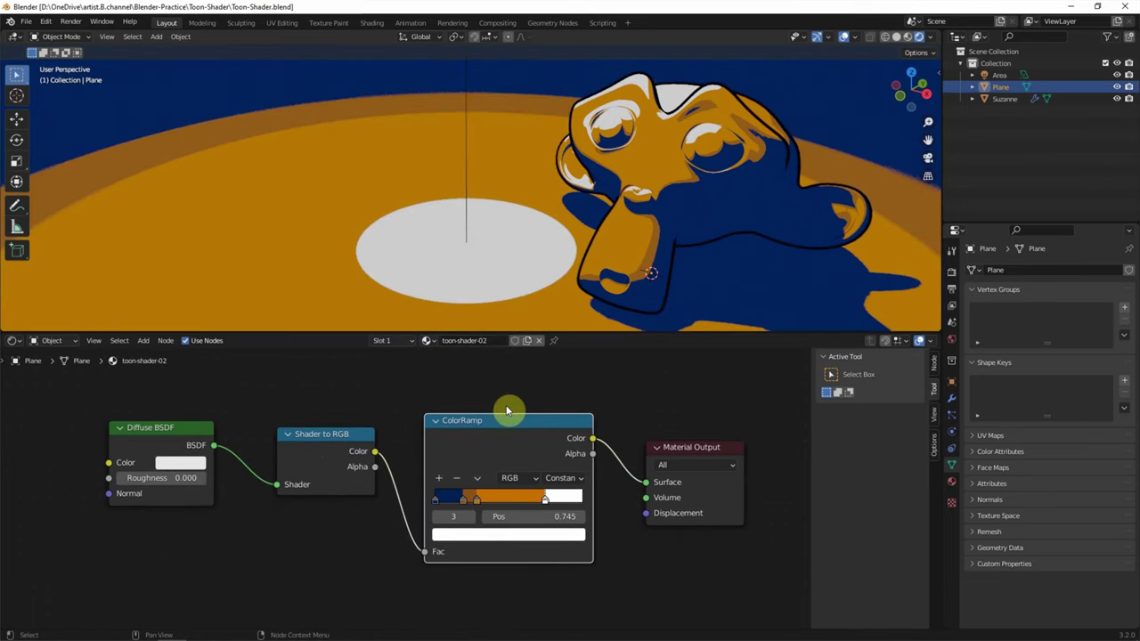
# Recolour the floor's ramp into grey, pale blue-grey and steel-blue bands
pyautogui.moveTo(545, 500); pyautogui.dragTo(581, 500)
pyautogui.moveTo(477, 500)
pyautogui.mouseDown()
pyautogui.moveTo(541, 505)
pyautogui.moveTo(488, 494)
pyautogui.mouseUp()
pyautogui.click(512, 535)
pyautogui.click(495, 378)
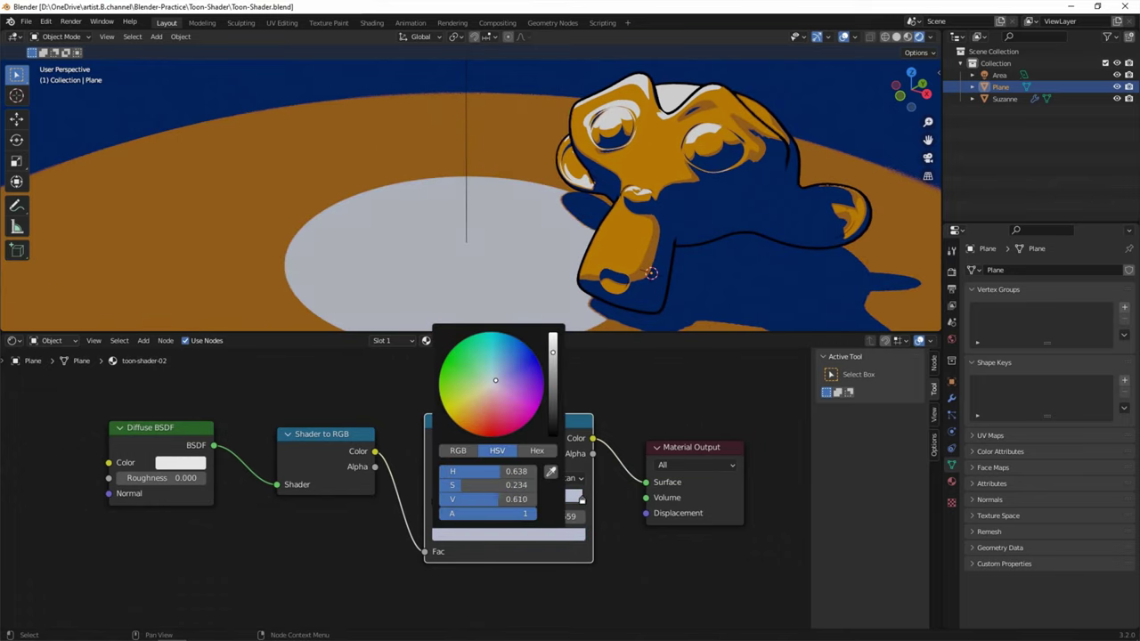
pyautogui.click(475, 534)
pyautogui.click(495, 371)
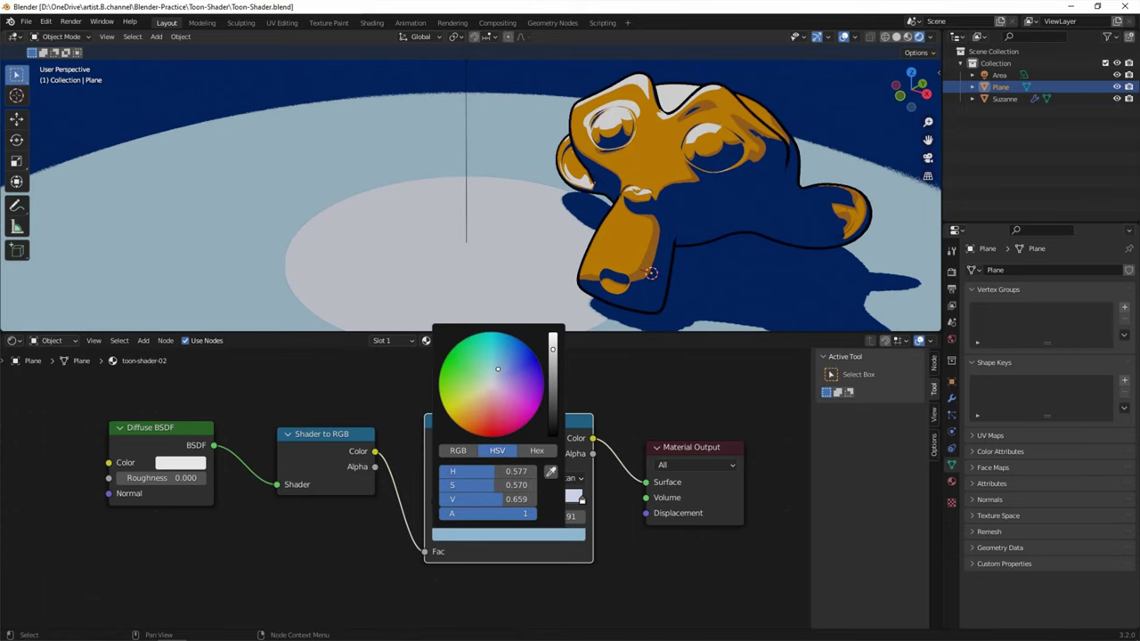
pyautogui.click(436, 499)
pyautogui.click(465, 535)
pyautogui.moveTo(552, 406)
pyautogui.mouseDown()
pyautogui.moveTo(552, 369)
pyautogui.moveTo(505, 360)
pyautogui.mouseUp()
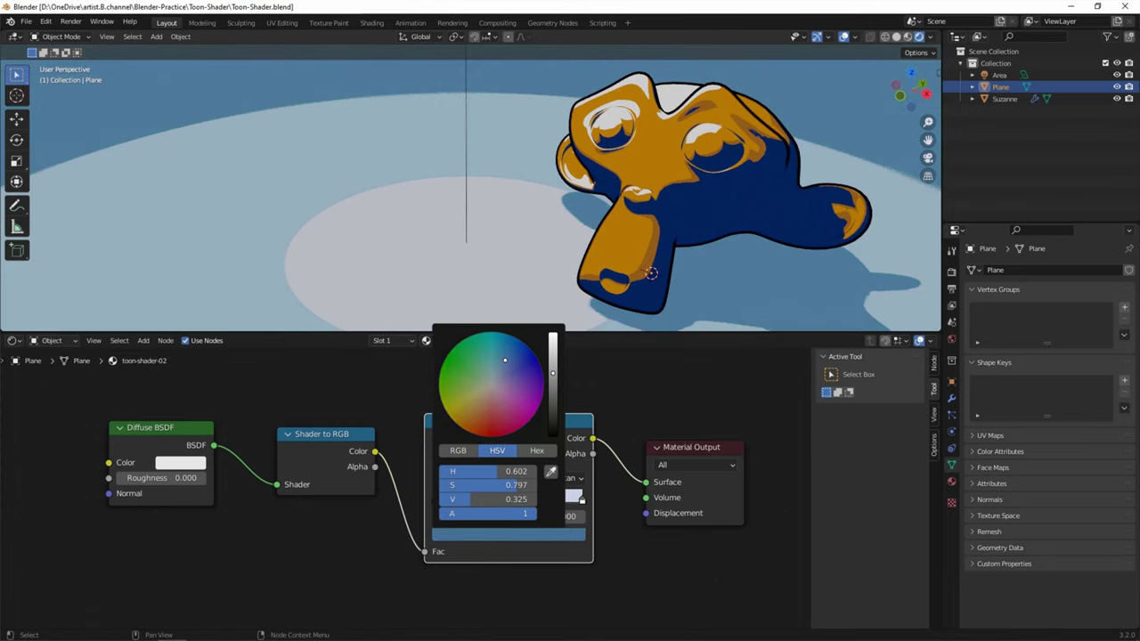
pyautogui.moveTo(536, 505); pyautogui.dragTo(532, 500)
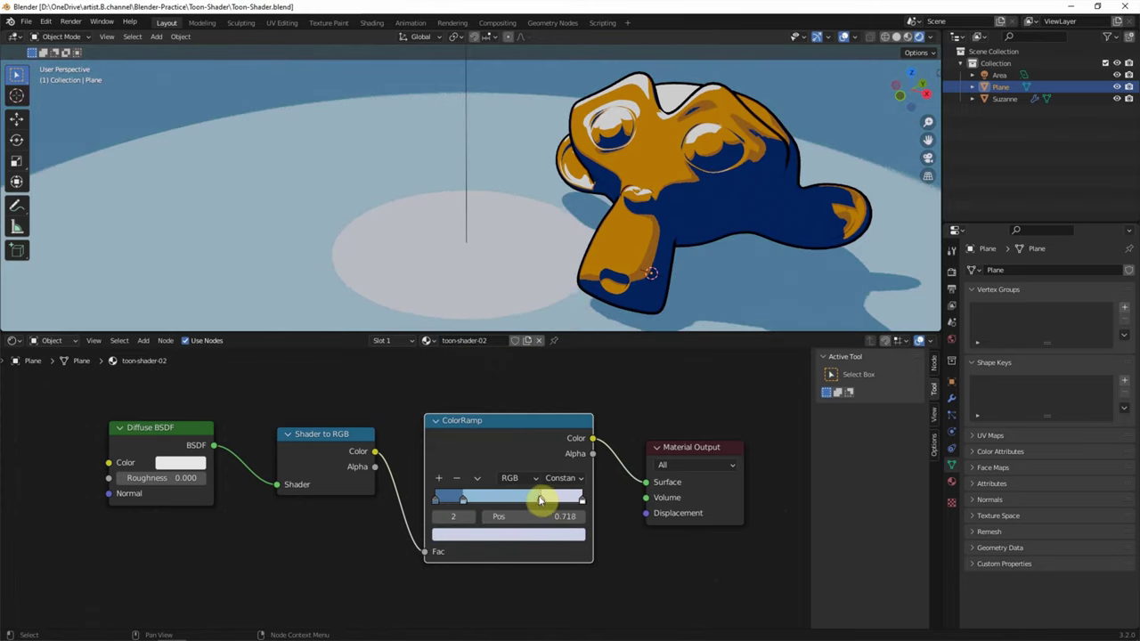
pyautogui.click(462, 501)
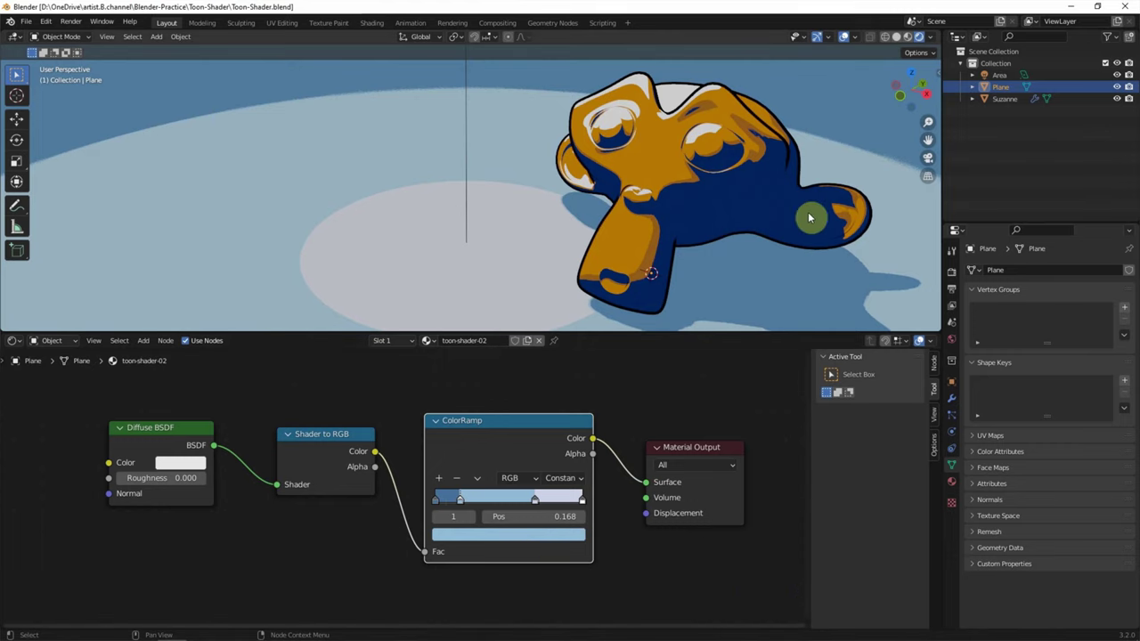
# Copy and paste the area light to create Area.001
pyautogui.click(998, 75)
pyautogui.hotkey('ctrl', 'c')
pyautogui.hotkey('ctrl', 'v')
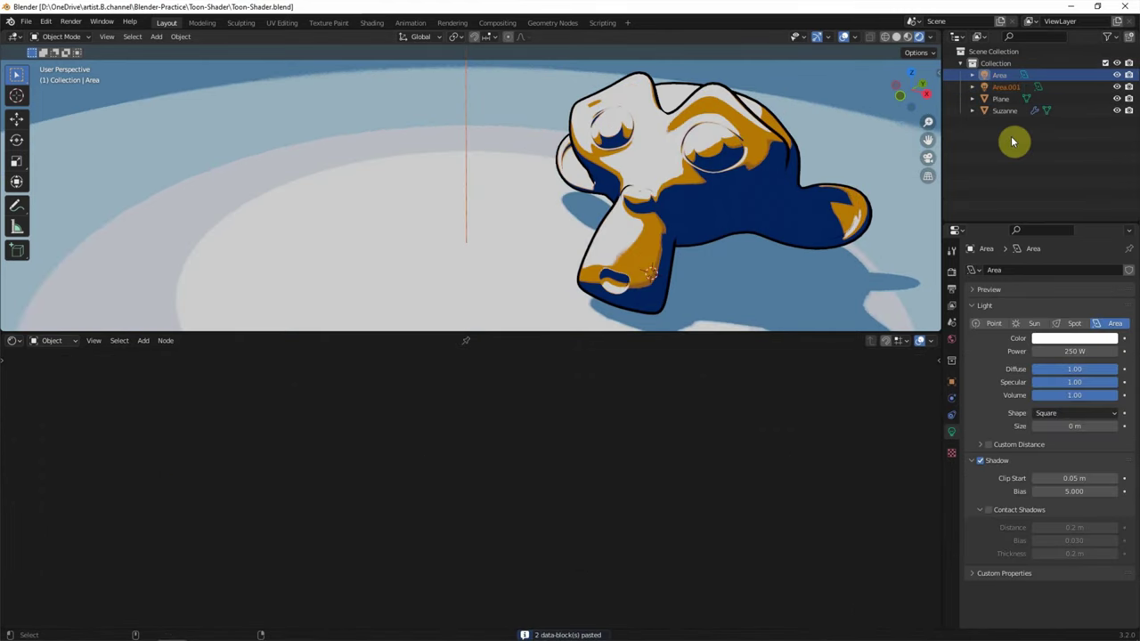
# Turn the lower editor into a 3D view and position Area.001 from the front and right views
pyautogui.click(21, 344)
pyautogui.click(72, 402)
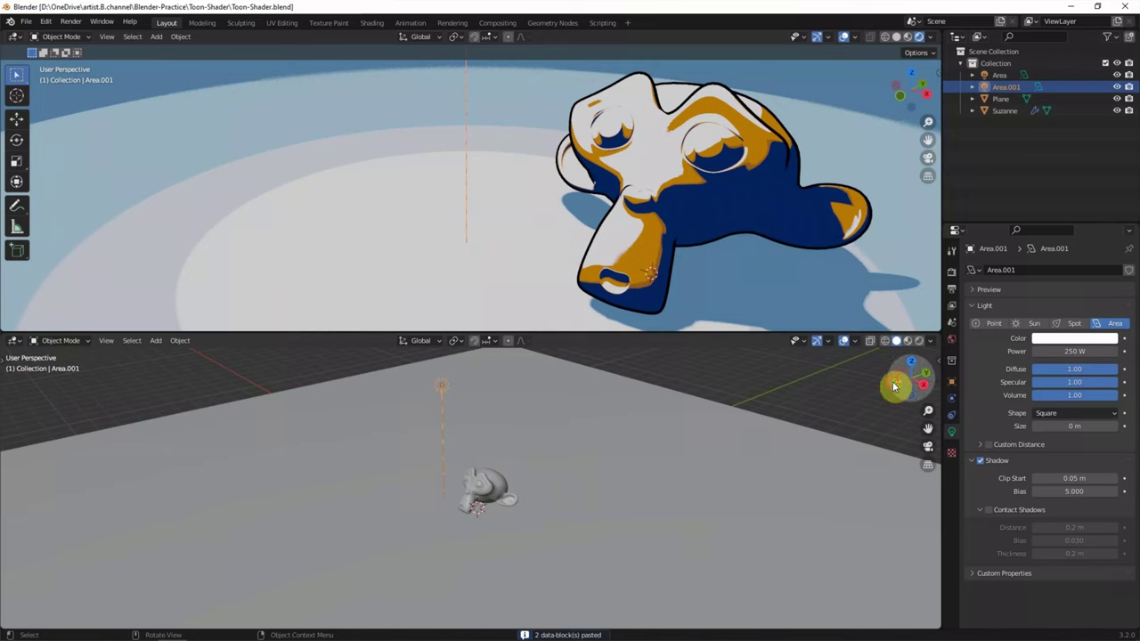
pyautogui.click(894, 384)
pyautogui.press('g')
pyautogui.click(629, 535)
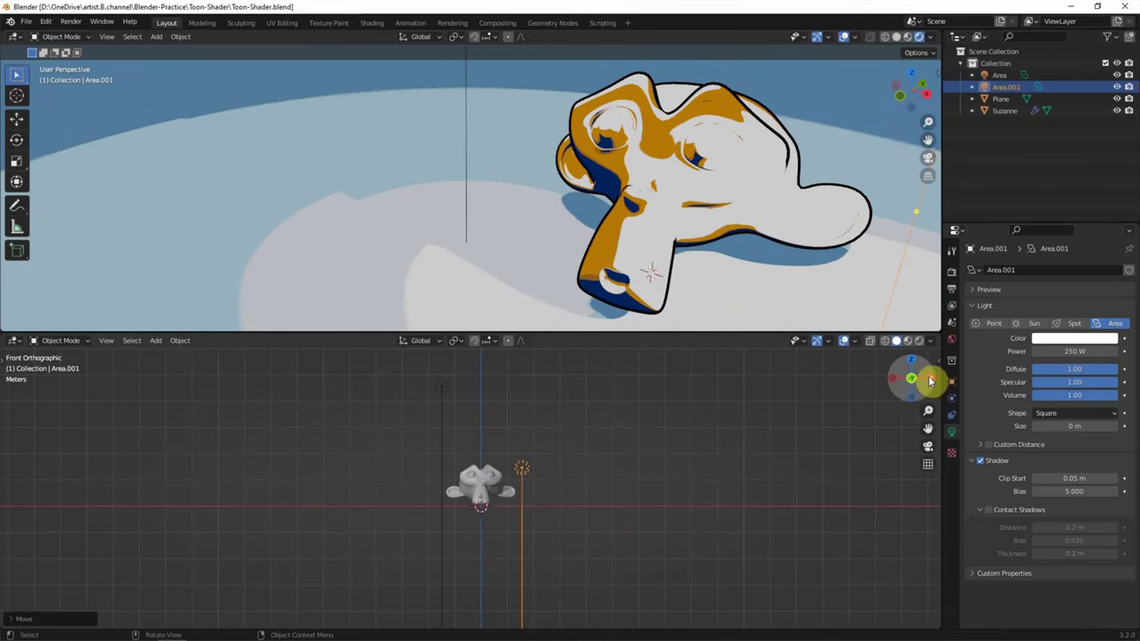
pyautogui.click(927, 379)
pyautogui.press('g')
pyautogui.click(563, 477)
# Set Area.001's power to 5.8 W and deselect it
pyautogui.click(1056, 352)
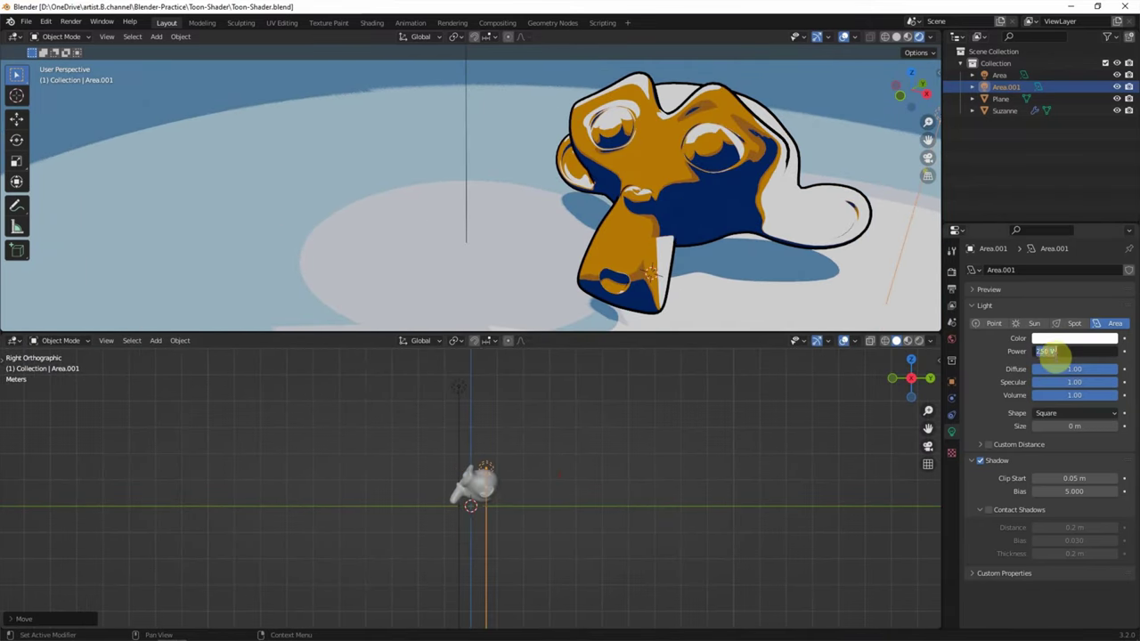
pyautogui.write('10')
pyautogui.press('Return')
pyautogui.moveTo(1074, 351); pyautogui.dragTo(992, 382)
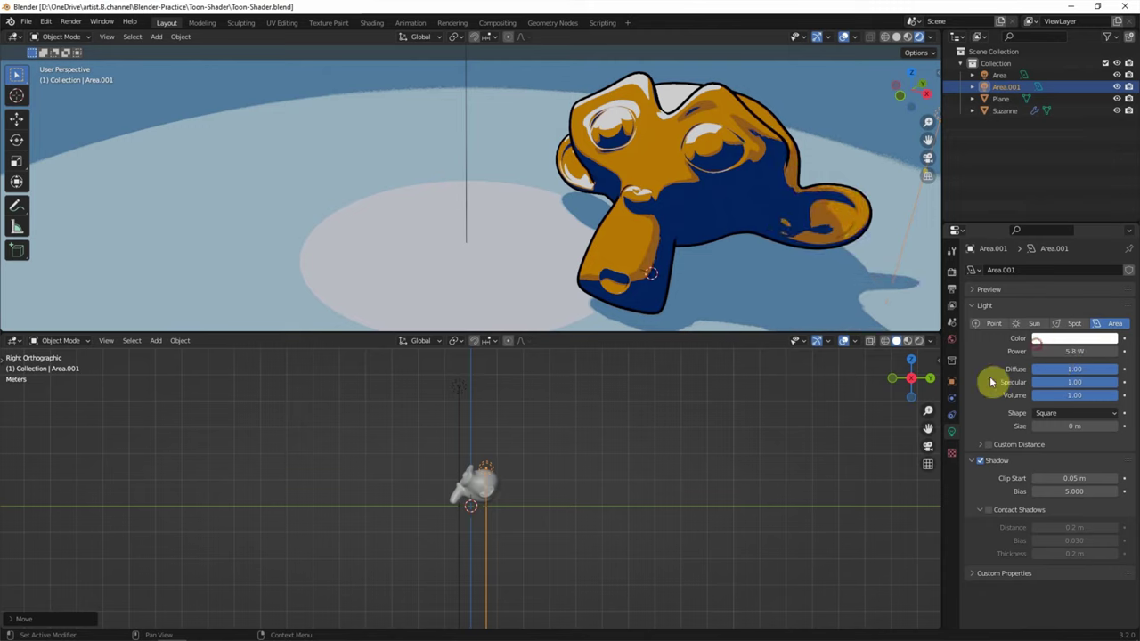
pyautogui.click(721, 431)
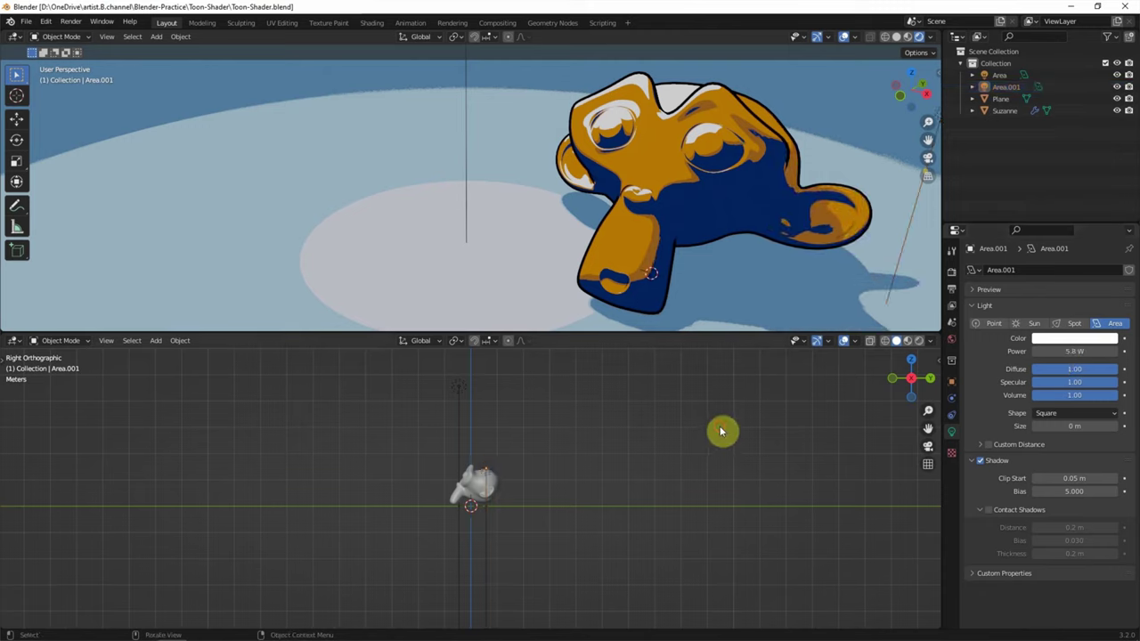
# Enlarge the main viewport to fill the window and select the floor plane
pyautogui.moveTo(725, 332); pyautogui.dragTo(699, 630)
pyautogui.moveTo(939, 496); pyautogui.dragTo(1132, 490)
pyautogui.click(517, 425)
# Scale the floor plane with S to its final size
pyautogui.press('s')
pyautogui.click(775, 430)
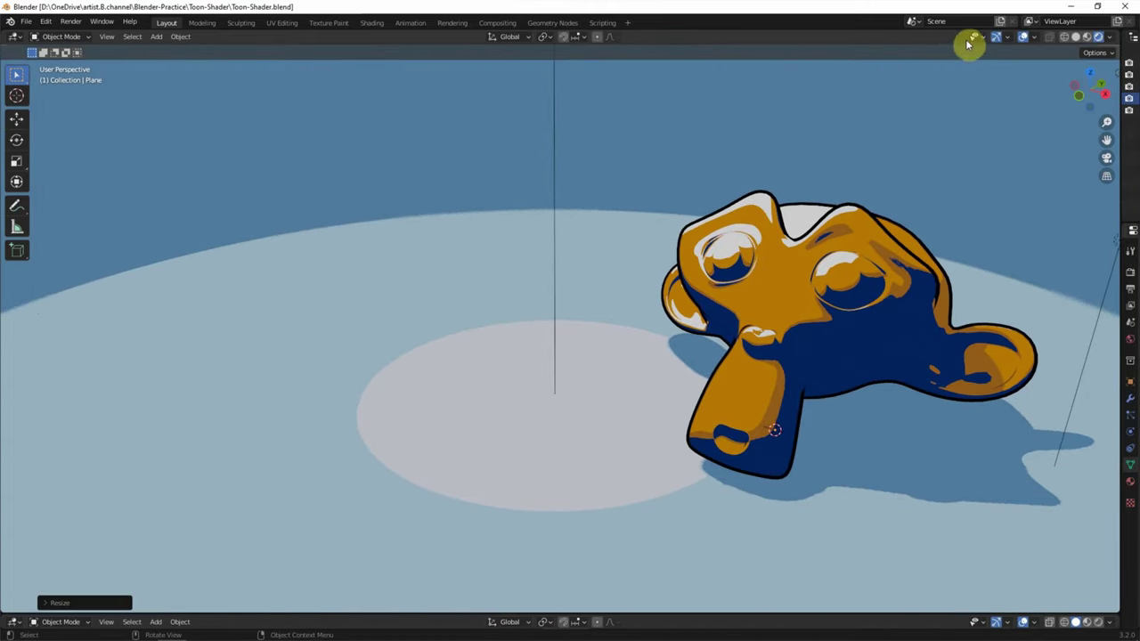